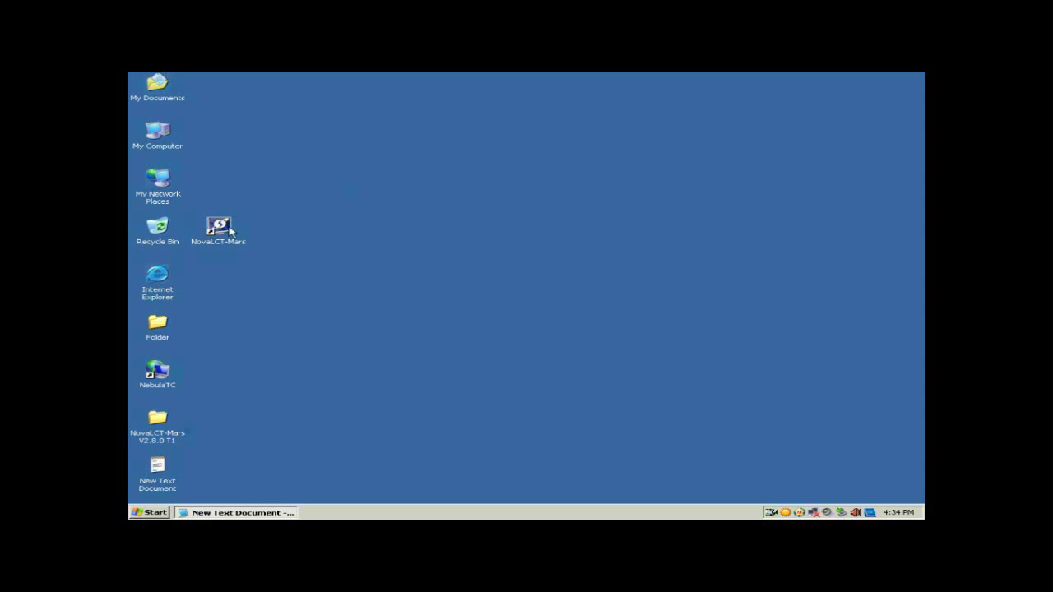
# Step: Launch NovaLCT-Mars and start an Advanced Login from the User menu
pyautogui.doubleClick(231, 232)
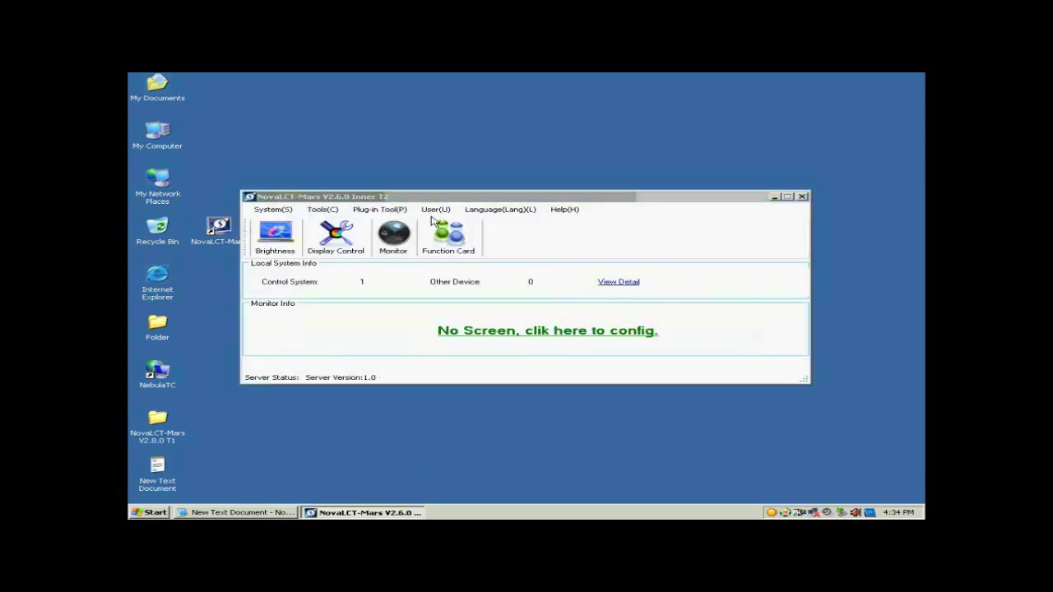
pyautogui.click(439, 213)
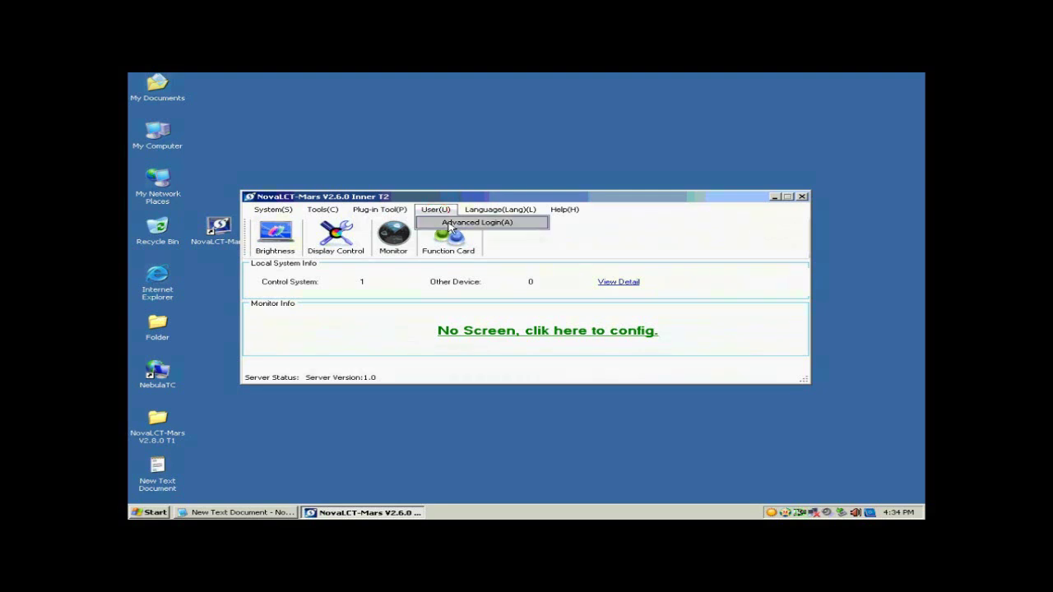
pyautogui.click(450, 227)
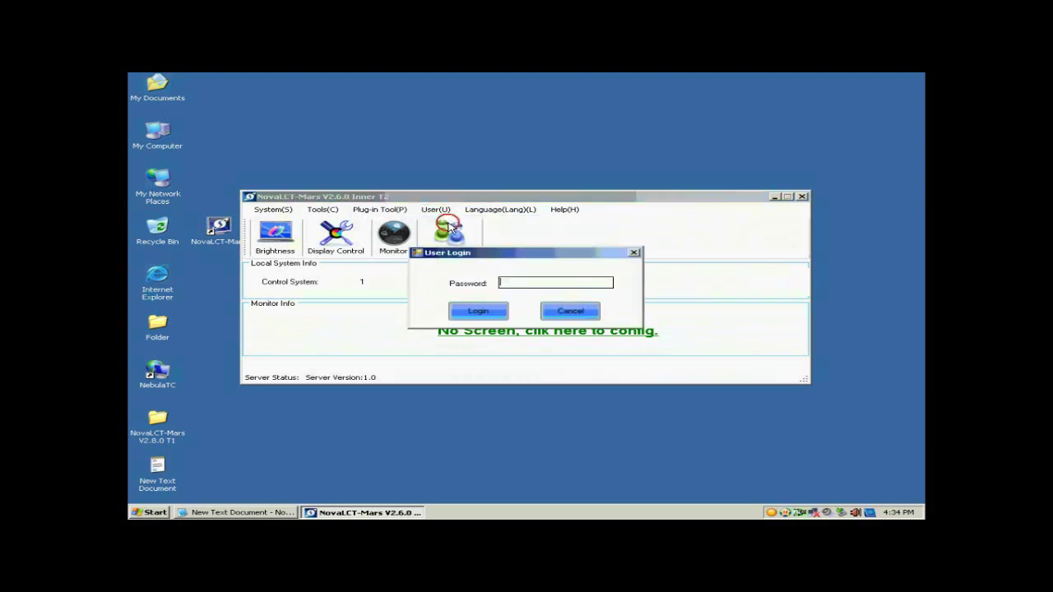
# Step: Copy the advanced login password from the Notepad notes into the login password field
pyautogui.click(269, 513)
pyautogui.moveTo(613, 401); pyautogui.dragTo(580, 401)
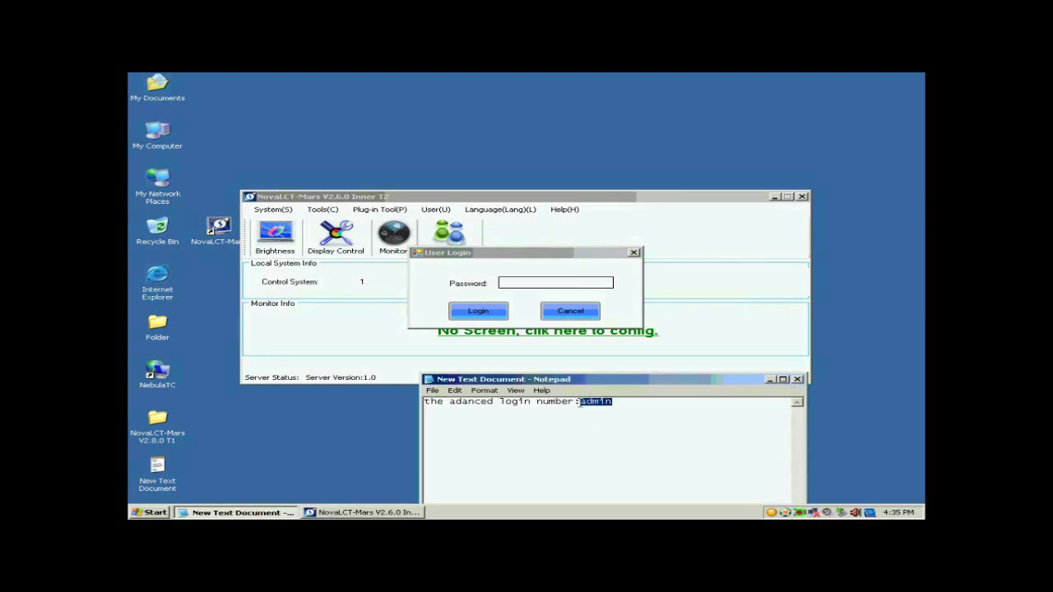
pyautogui.click(556, 284)
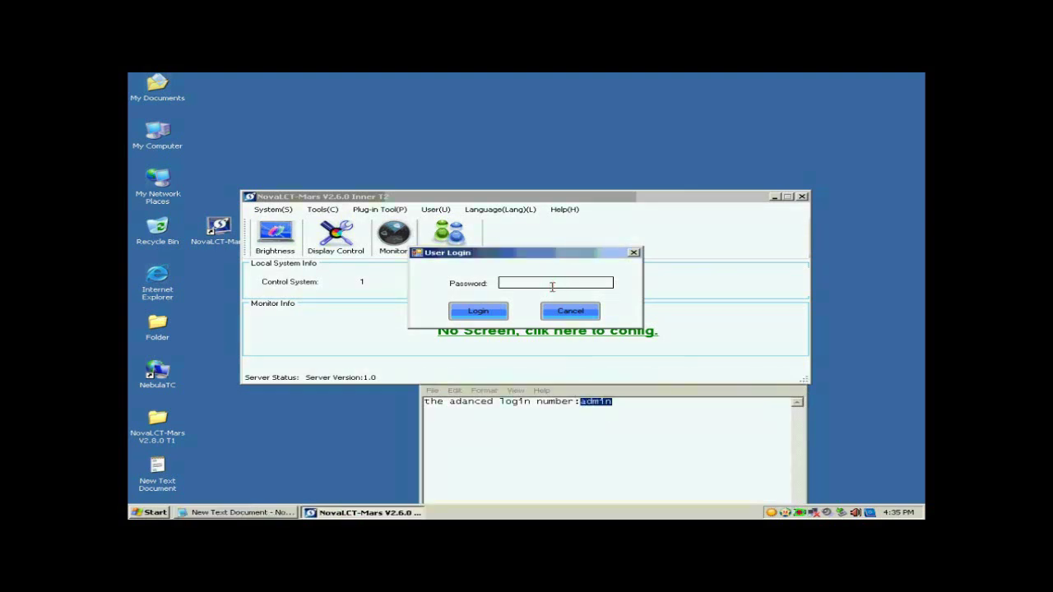
pyautogui.write('admin')
# Step: Submit the advanced login and start Screen Config for the screen on COM3
pyautogui.click(477, 314)
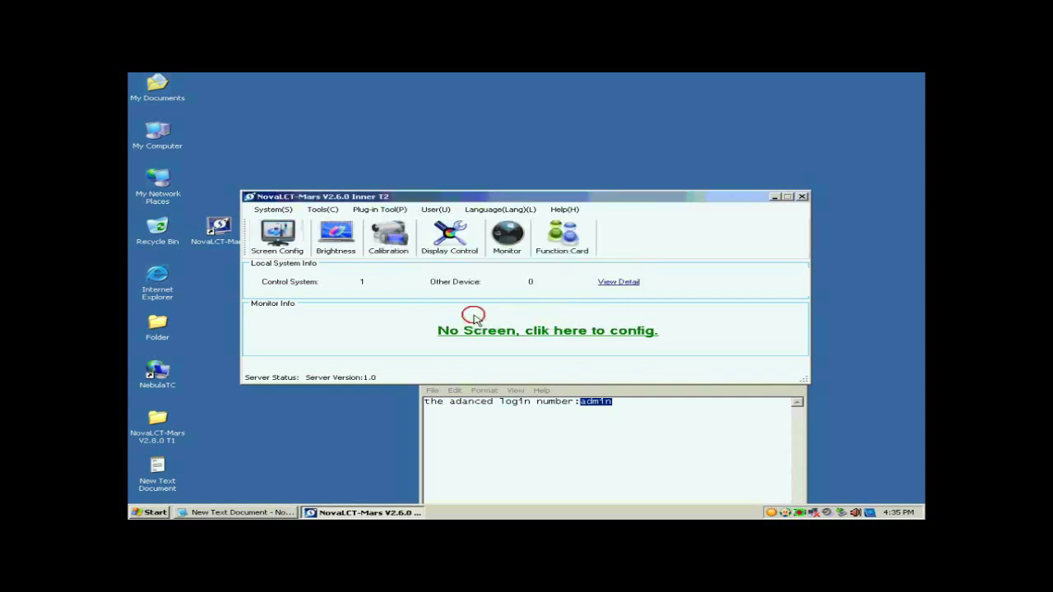
pyautogui.click(288, 245)
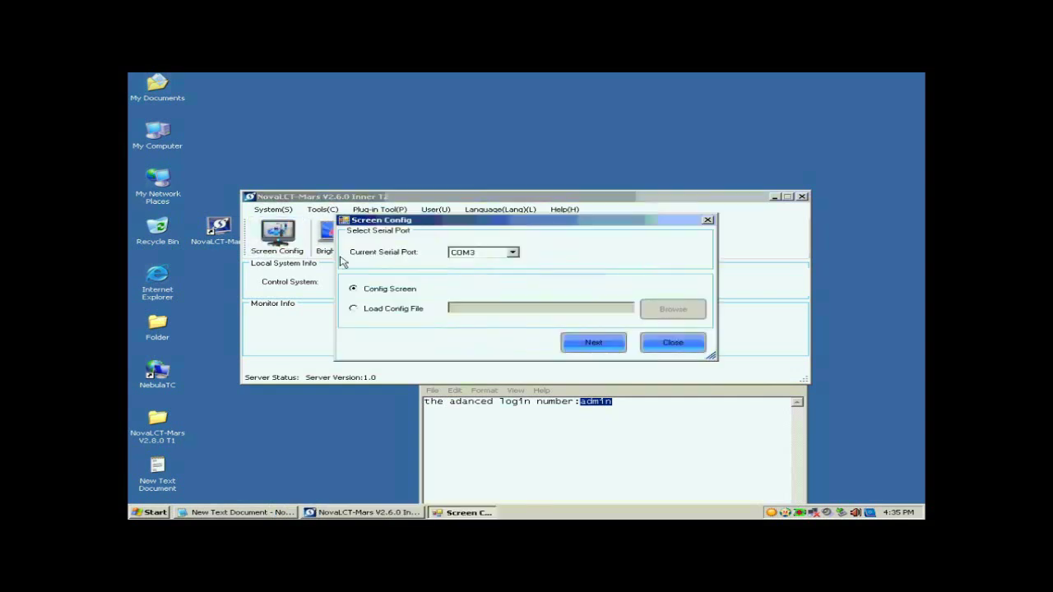
pyautogui.click(585, 348)
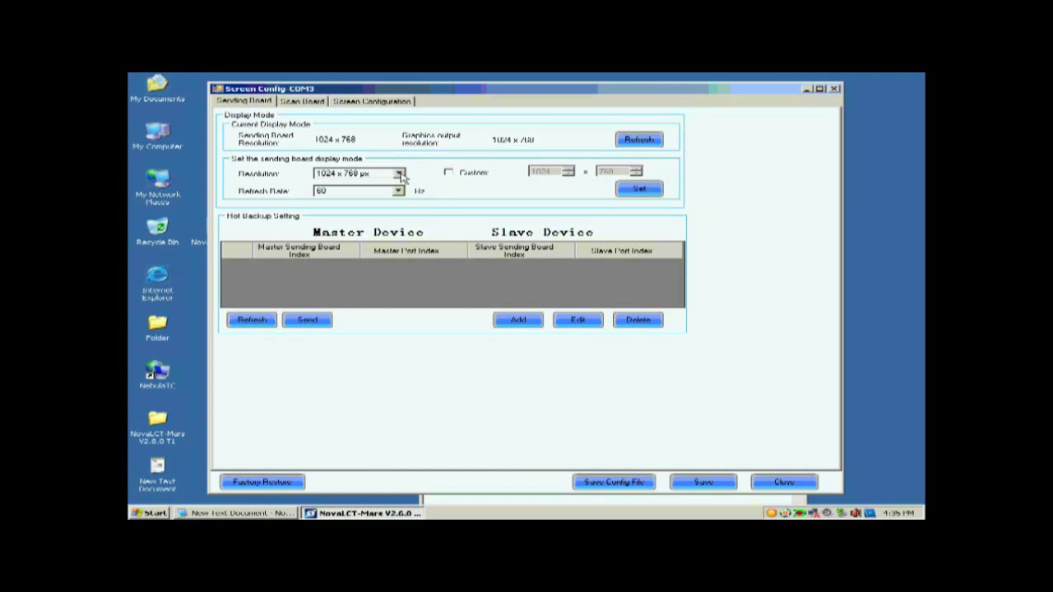
# Step: Apply the sending board display mode at 1024 x 768 px, then view the Scan Board settings
pyautogui.click(402, 178)
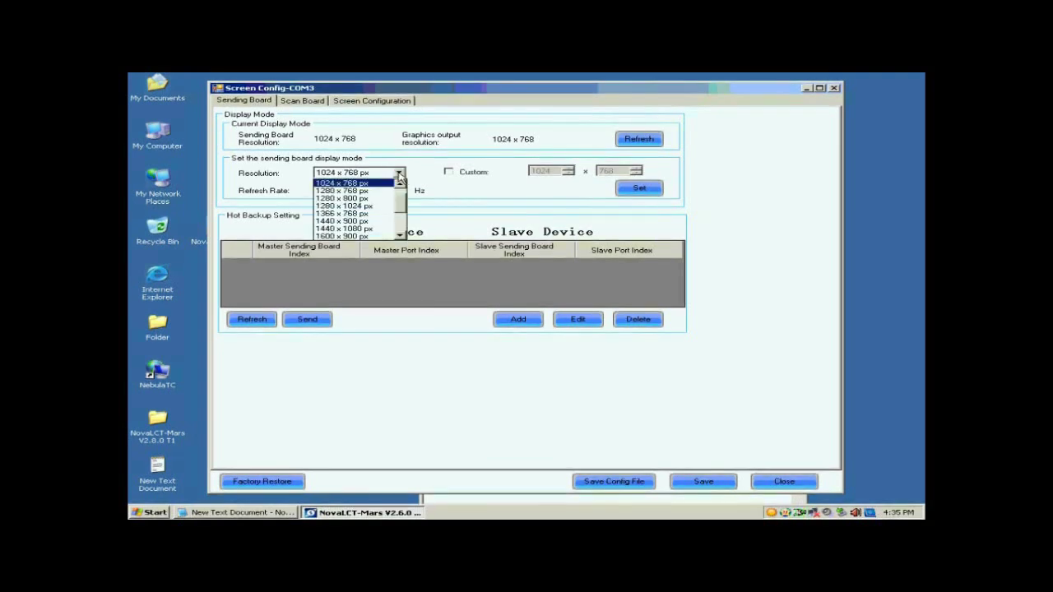
pyautogui.click(379, 185)
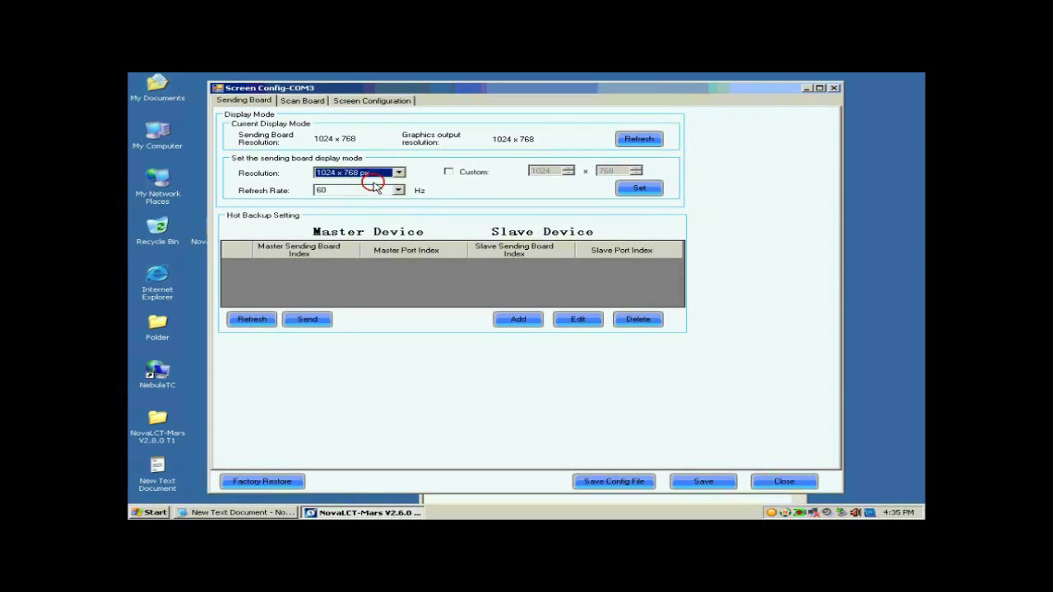
pyautogui.click(635, 188)
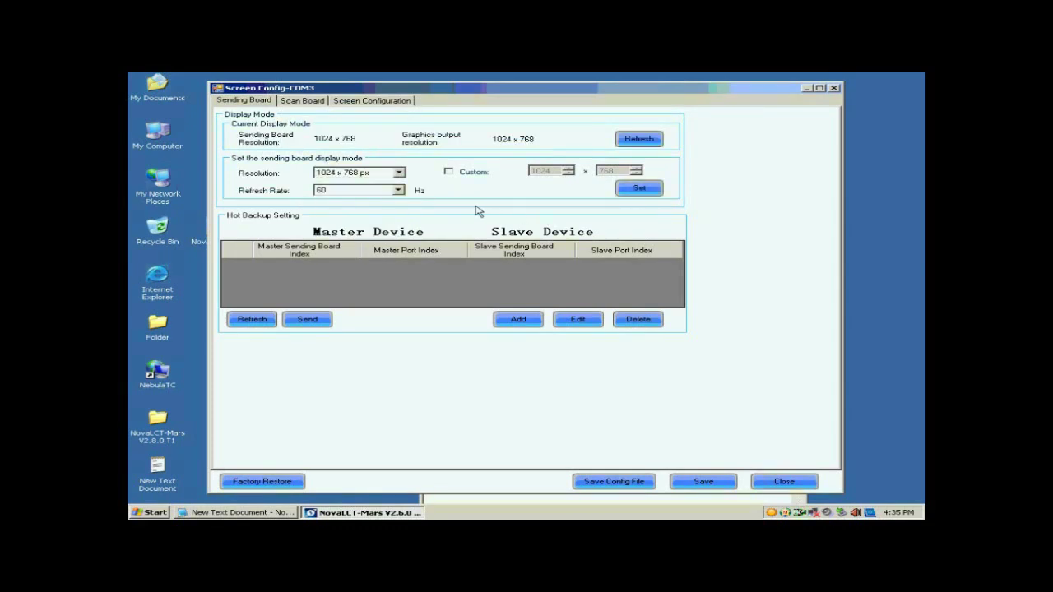
pyautogui.click(301, 101)
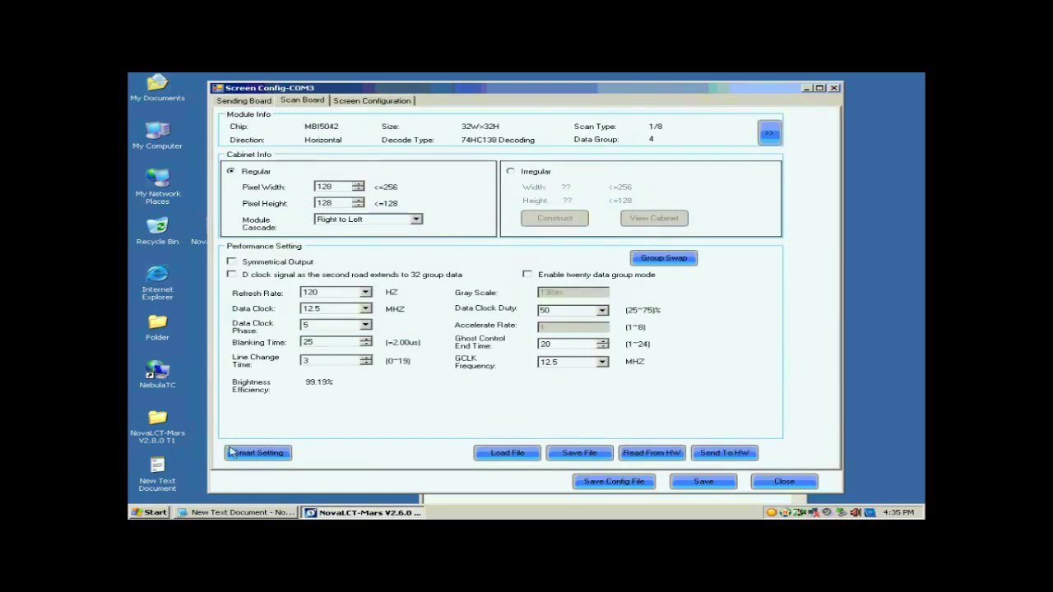
# Step: Launch Smart Setting with Option 1: Smart setting and advance to Step 1
pyautogui.click(260, 454)
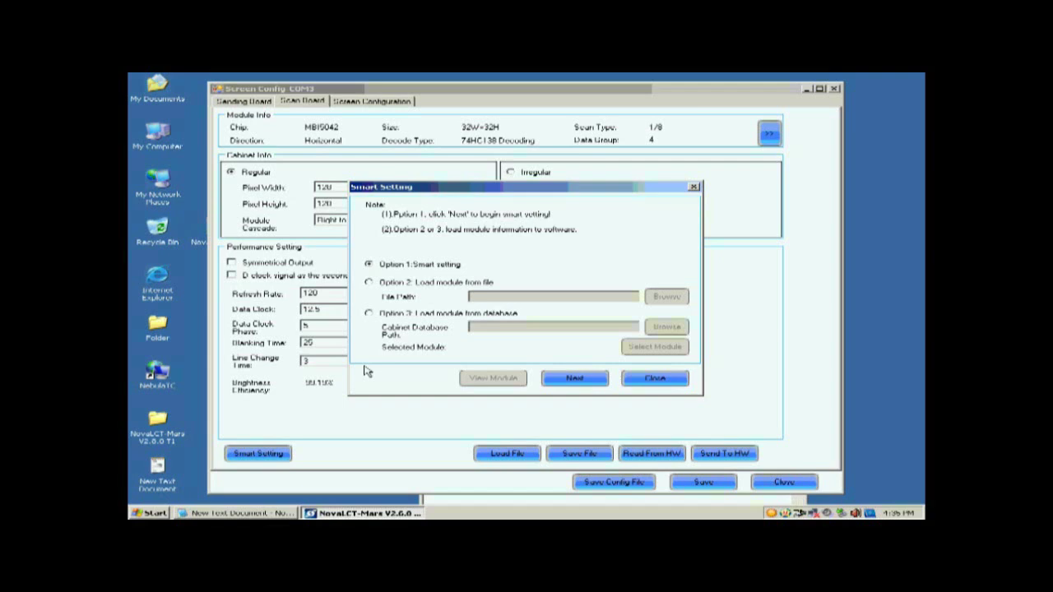
pyautogui.click(574, 378)
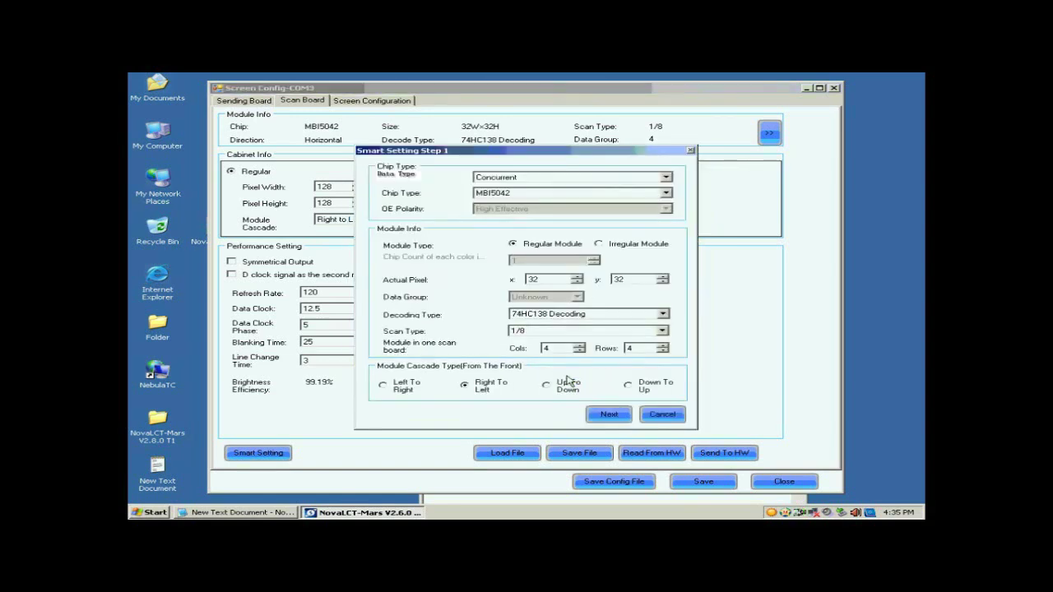
# Step: Keep Concurrent data type, choose the MBI5036 chip and Regular Module, and check the 32×32 module pixels
pyautogui.click(527, 178)
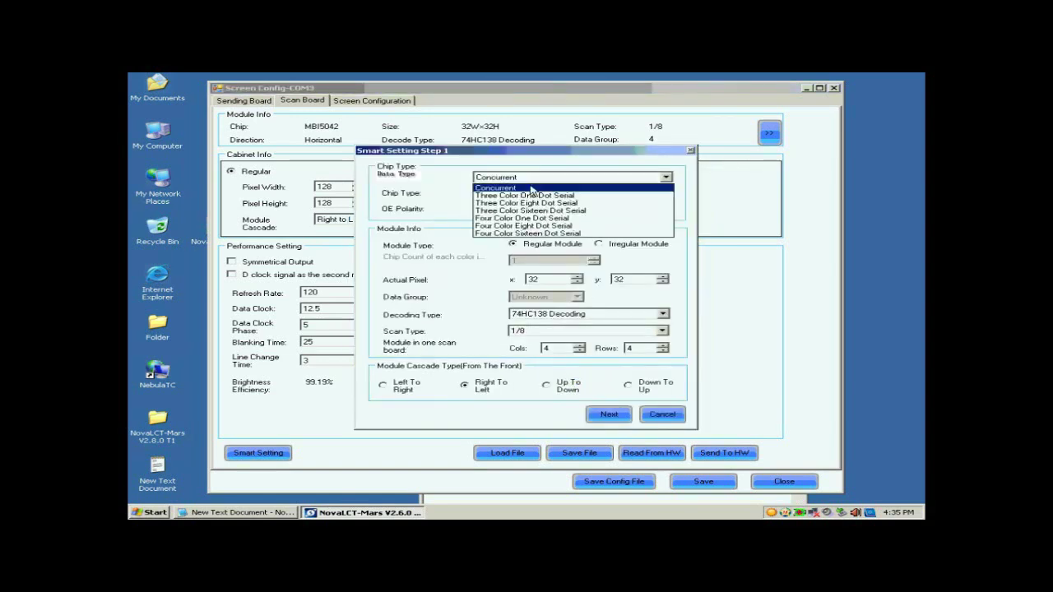
pyautogui.click(528, 185)
pyautogui.click(529, 194)
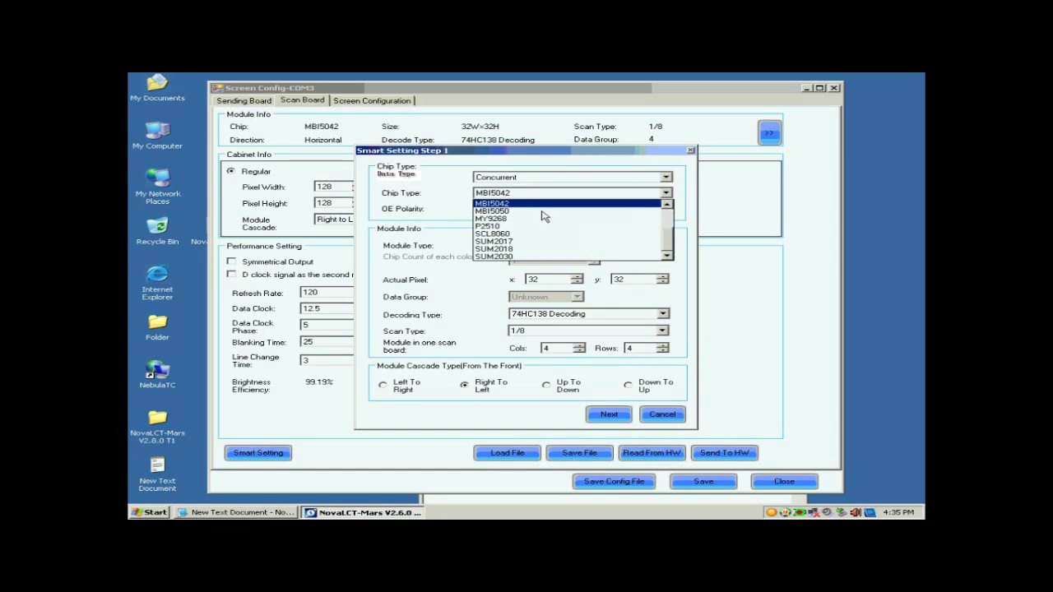
pyautogui.moveTo(666, 244); pyautogui.dragTo(668, 217)
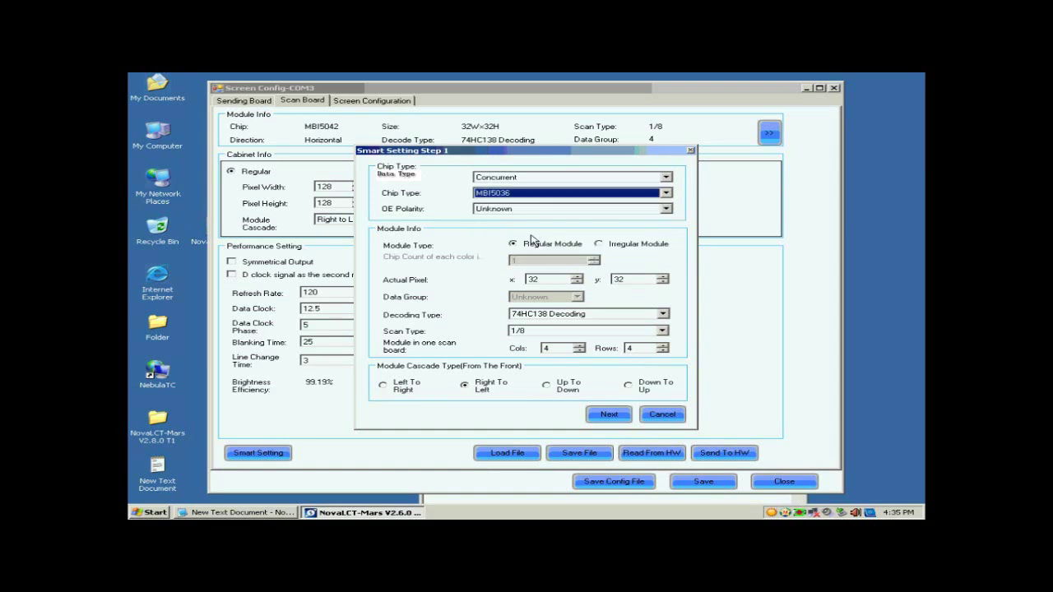
pyautogui.click(532, 237)
pyautogui.click(529, 245)
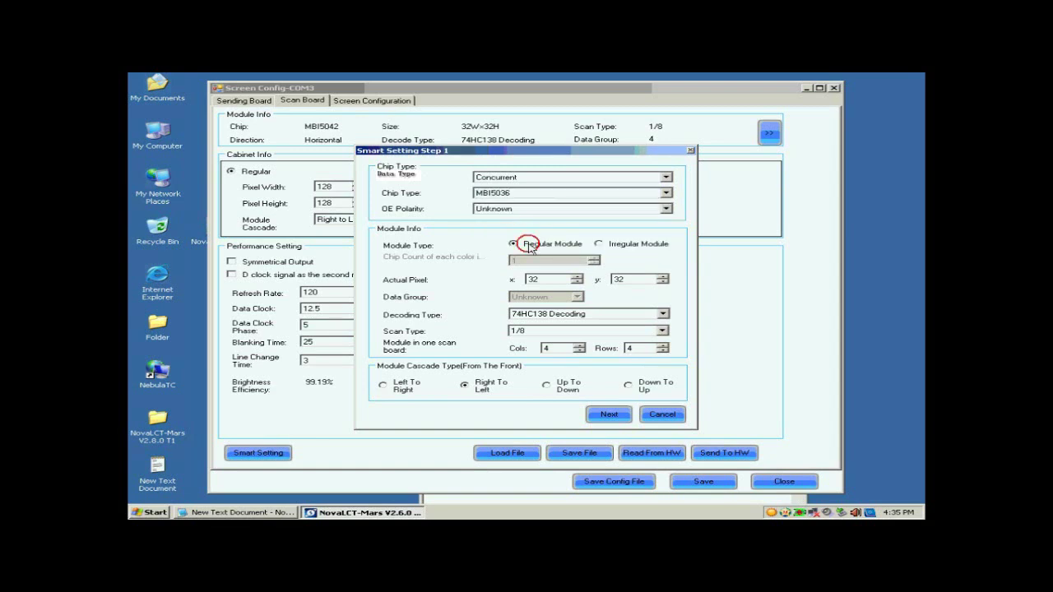
pyautogui.click(533, 279)
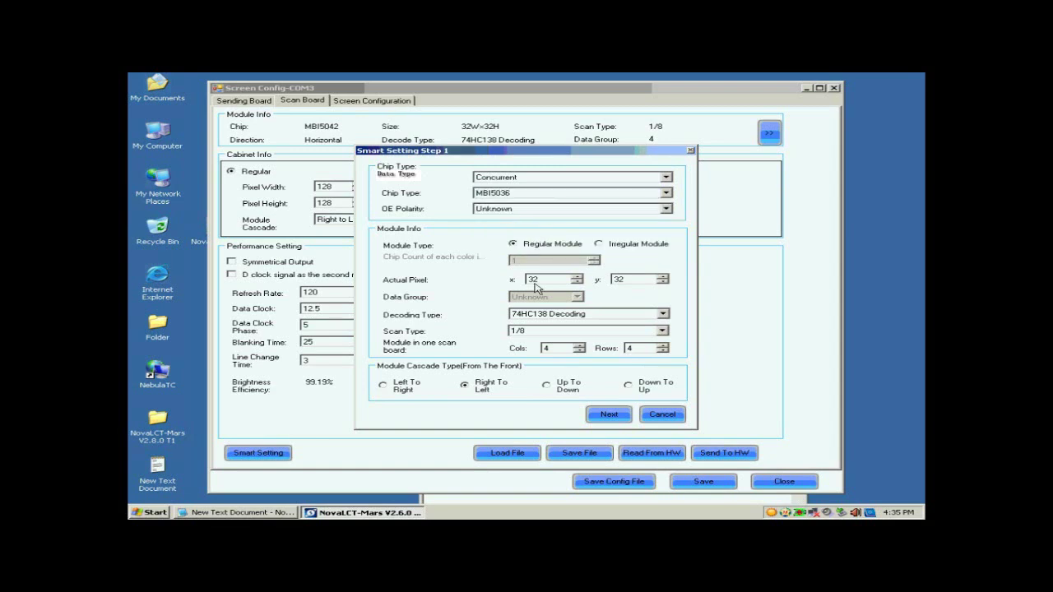
pyautogui.click(619, 279)
# Step: Keep 74HC138 decoding, set scan type to Unknown, and enter 1 column and 1 row
pyautogui.click(558, 319)
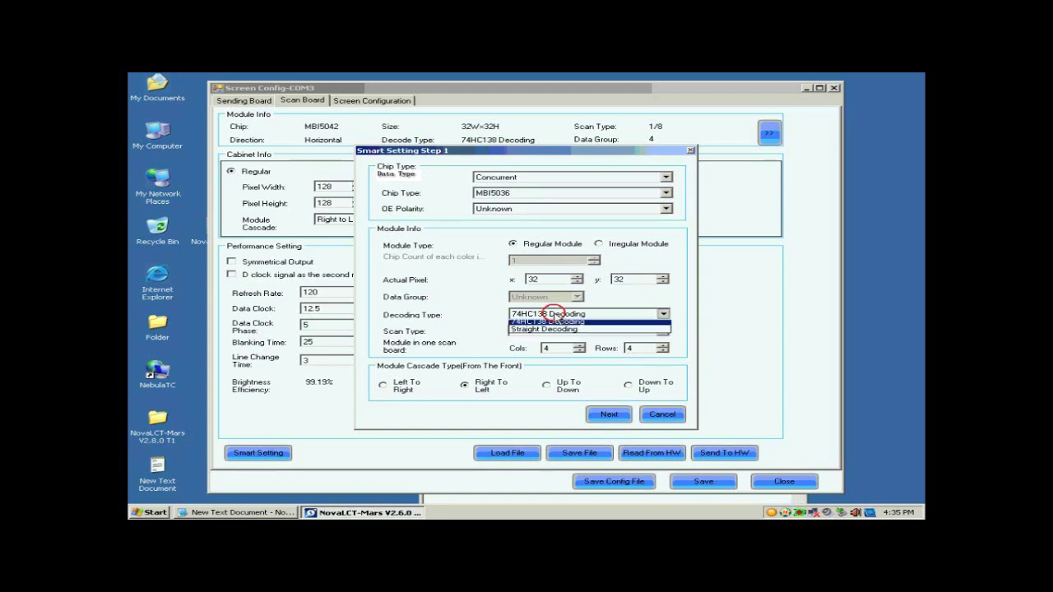
pyautogui.click(558, 330)
pyautogui.click(558, 331)
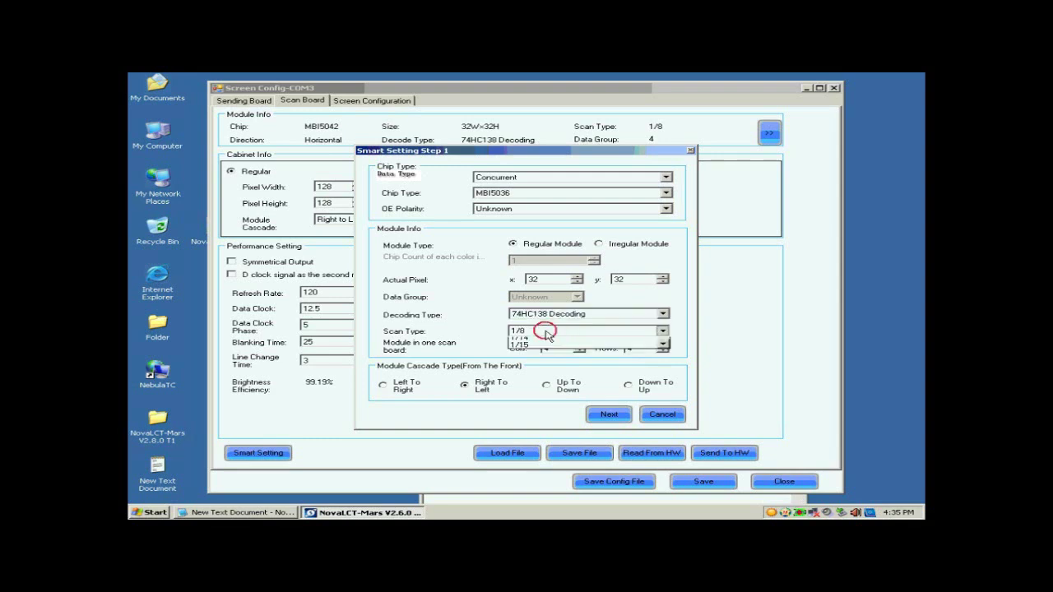
pyautogui.click(566, 337)
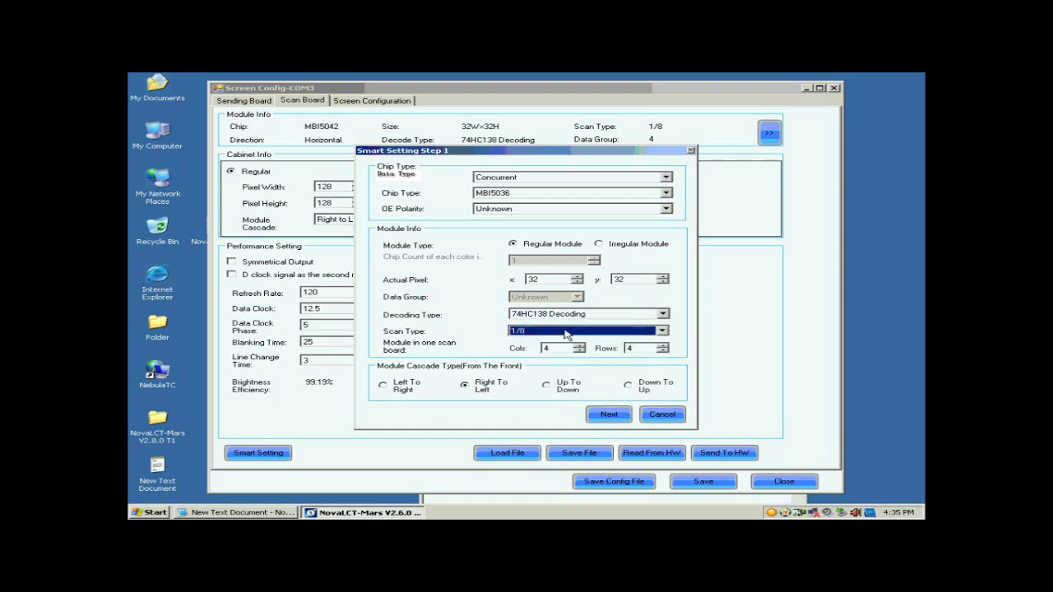
pyautogui.click(641, 336)
pyautogui.moveTo(668, 381); pyautogui.dragTo(663, 354)
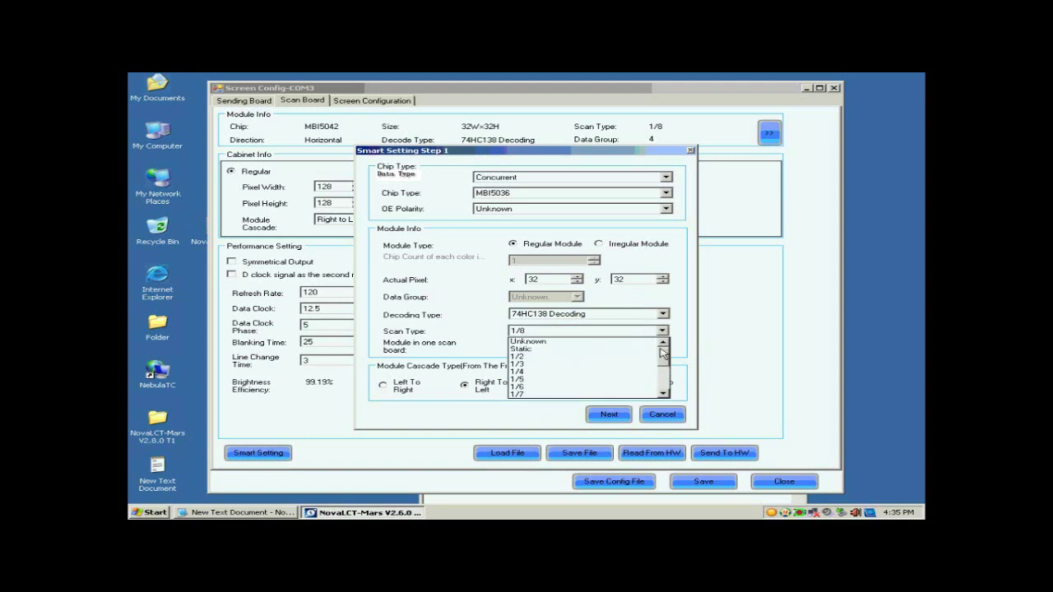
pyautogui.click(623, 341)
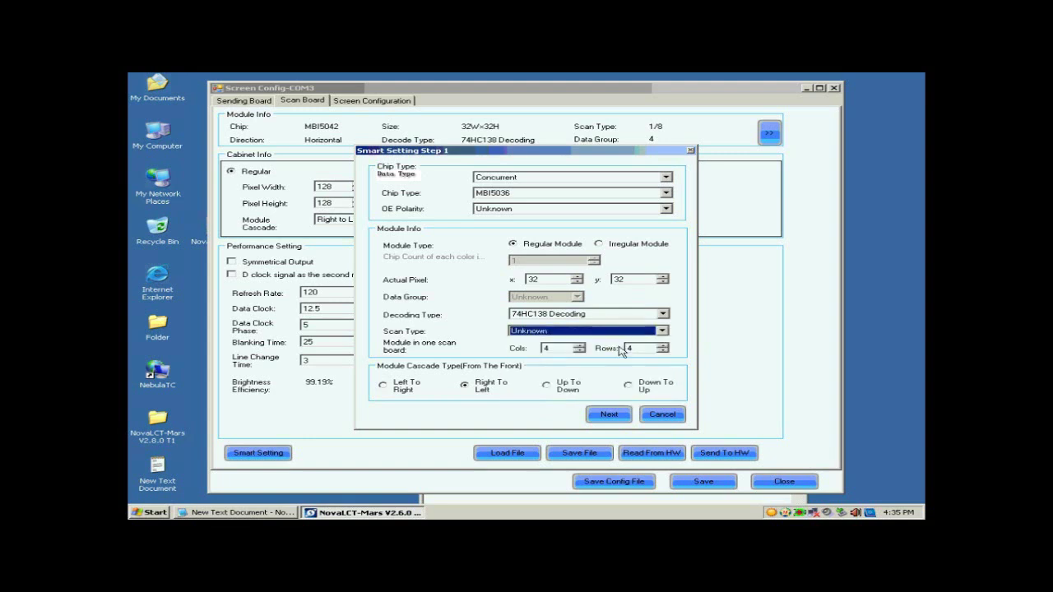
pyautogui.doubleClick(573, 349)
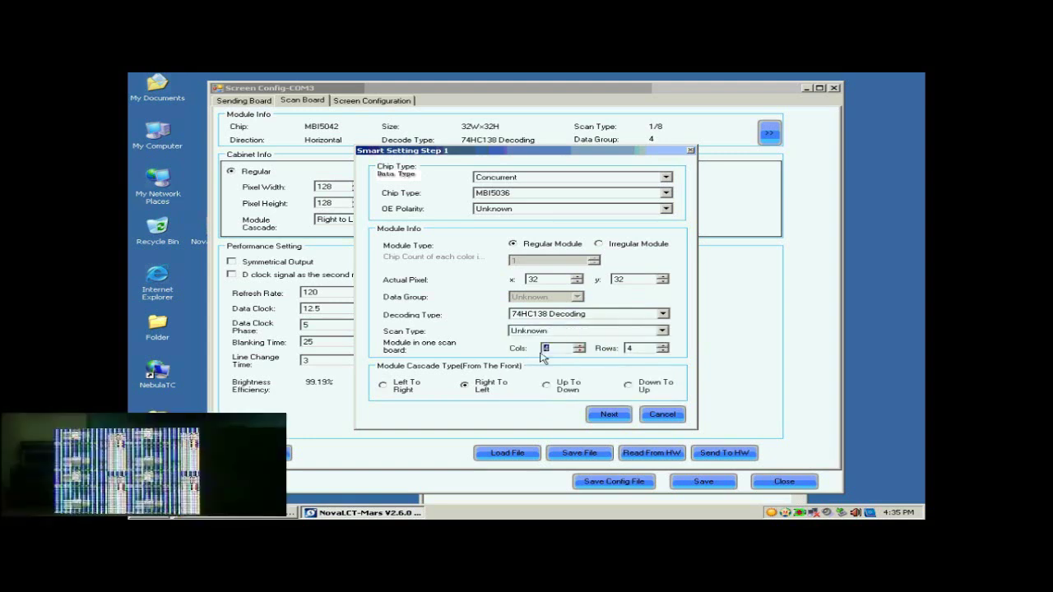
pyautogui.write('1')
pyautogui.doubleClick(633, 348)
pyautogui.write('1')
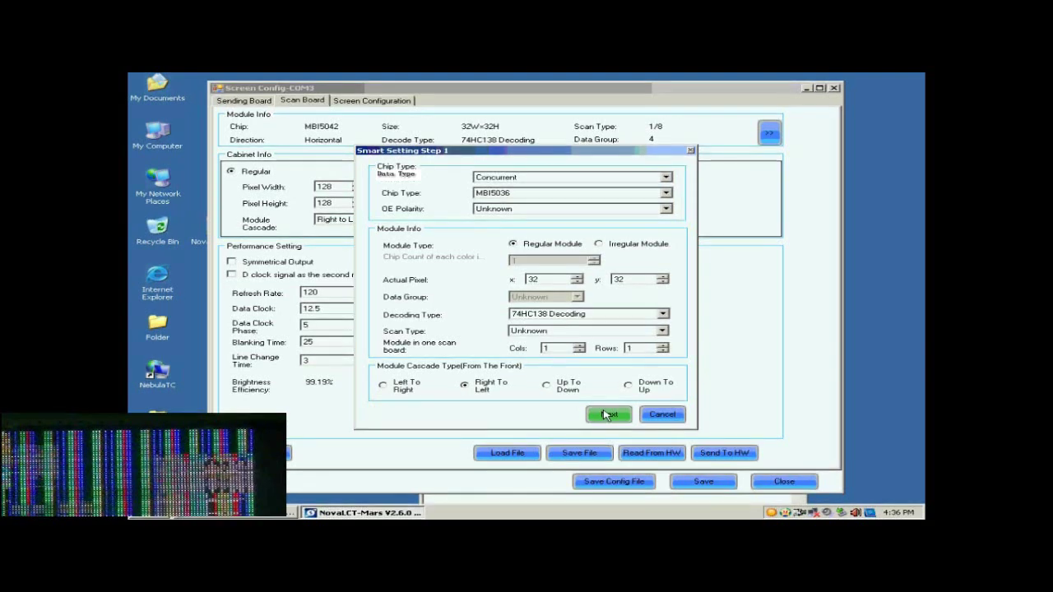
# Step: Advance through the module state steps, previewing the module in statuses 2, 3 and 4
pyautogui.click(607, 416)
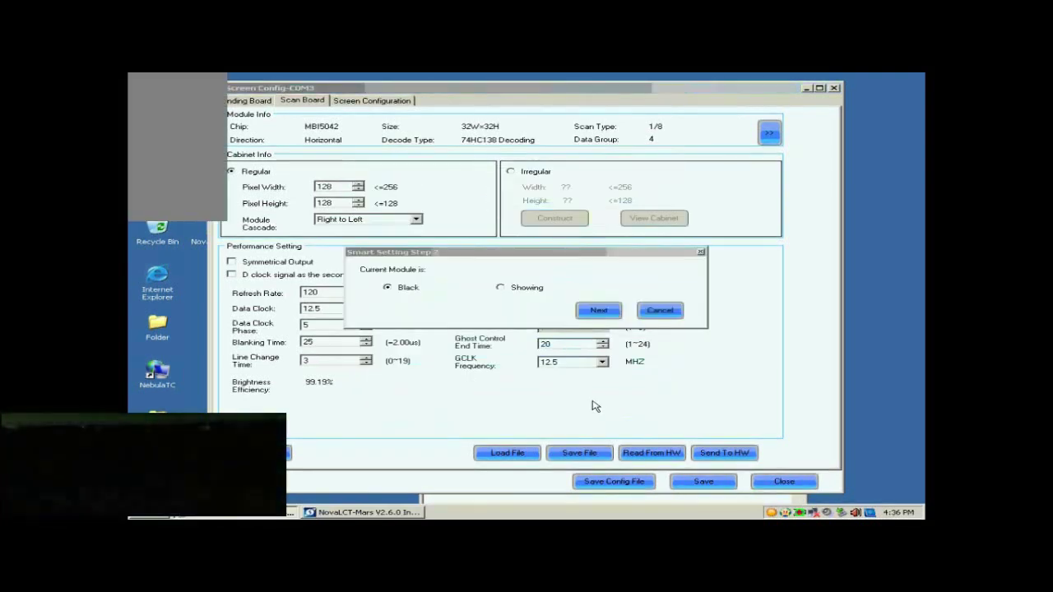
pyautogui.click(594, 313)
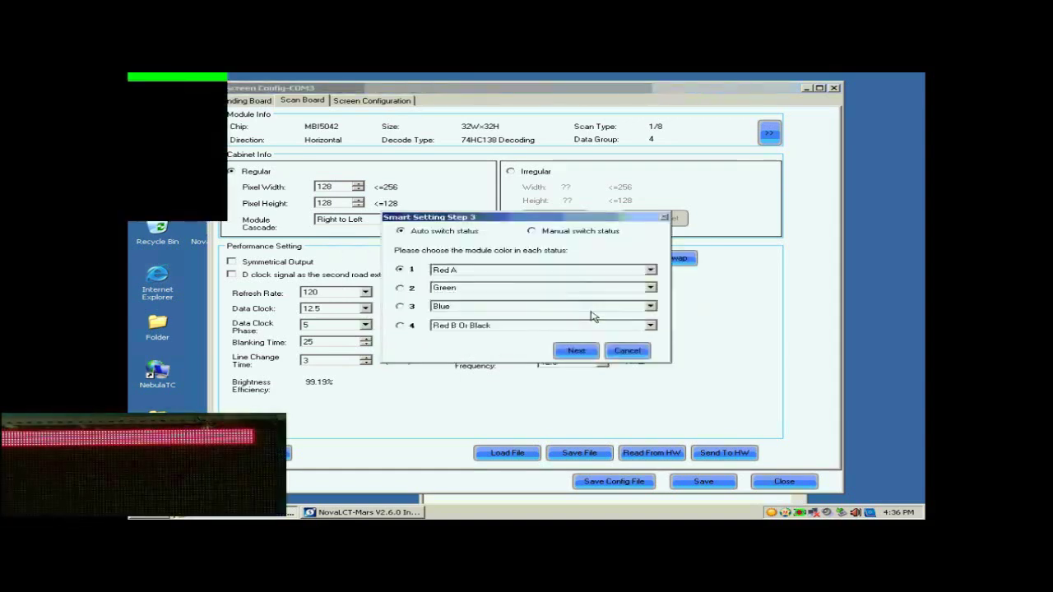
pyautogui.click(400, 288)
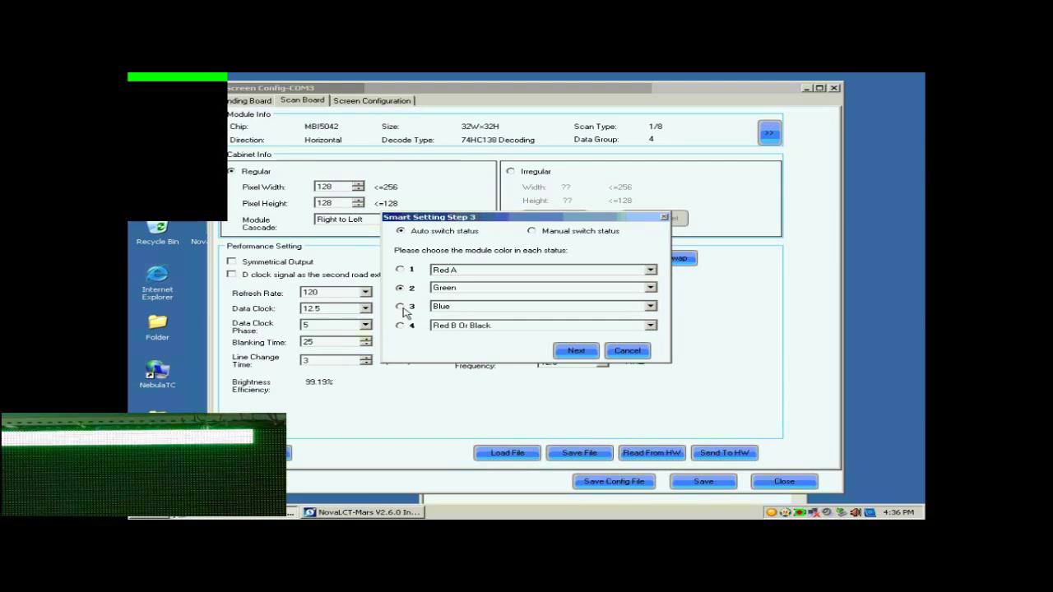
pyautogui.click(401, 308)
pyautogui.click(402, 326)
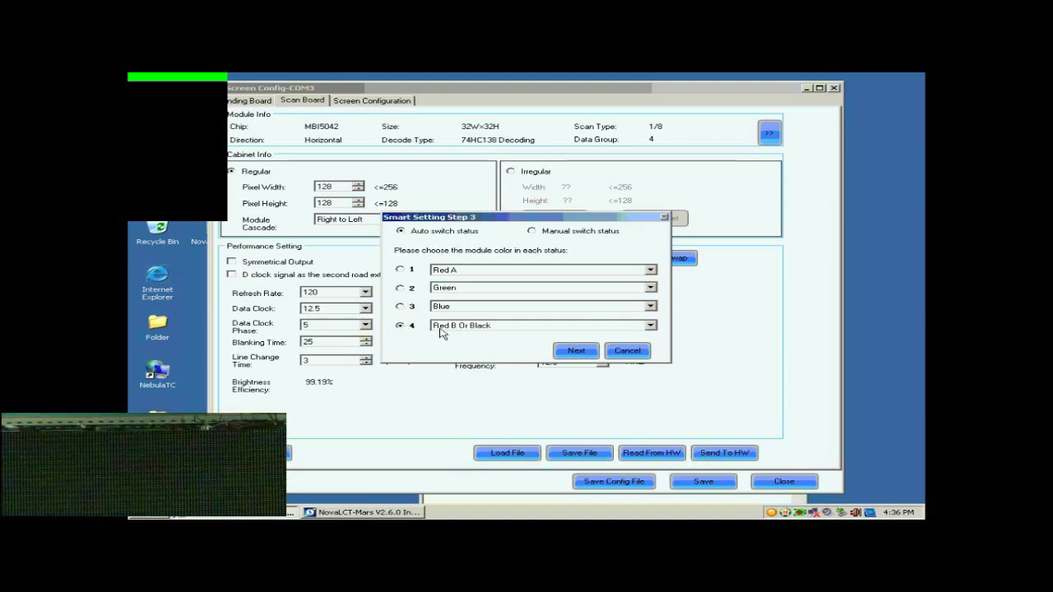
pyautogui.click(576, 351)
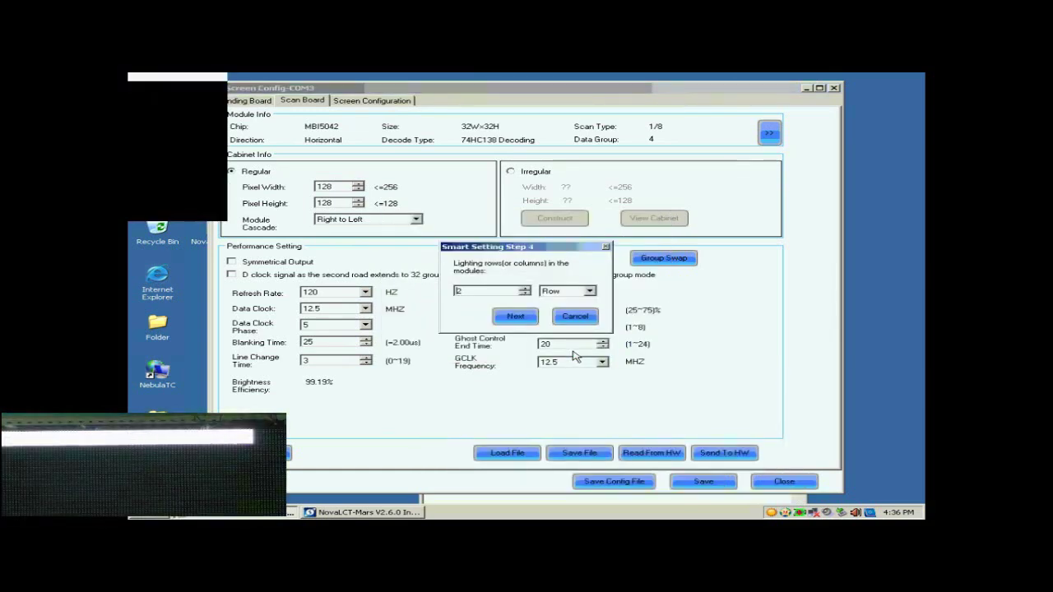
# Step: Enter 1 as the lighting rows count in Step 5
pyautogui.doubleClick(480, 292)
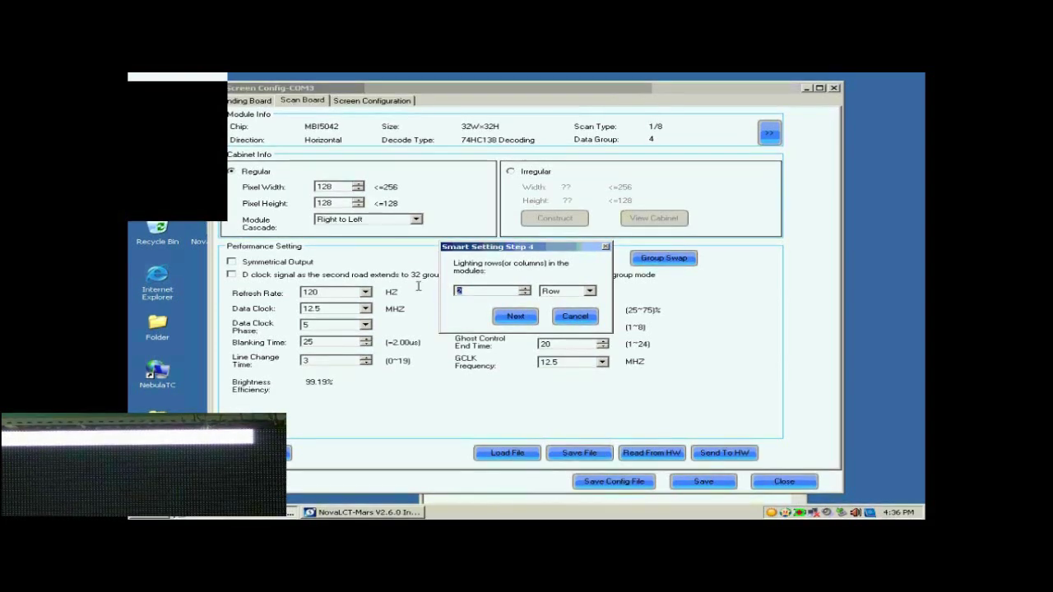
pyautogui.click(518, 315)
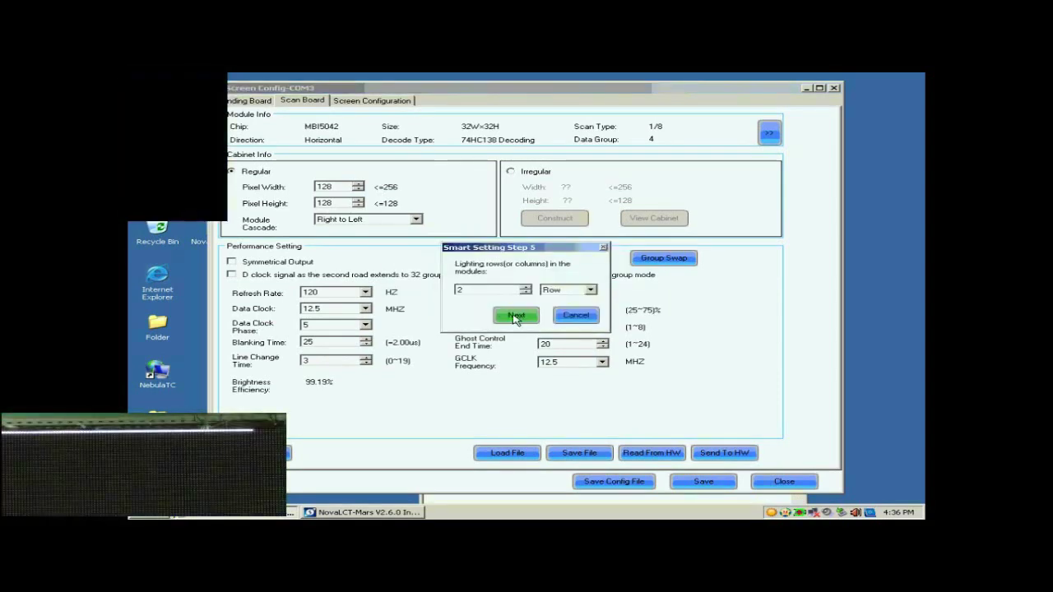
pyautogui.doubleClick(505, 290)
pyautogui.write('1')
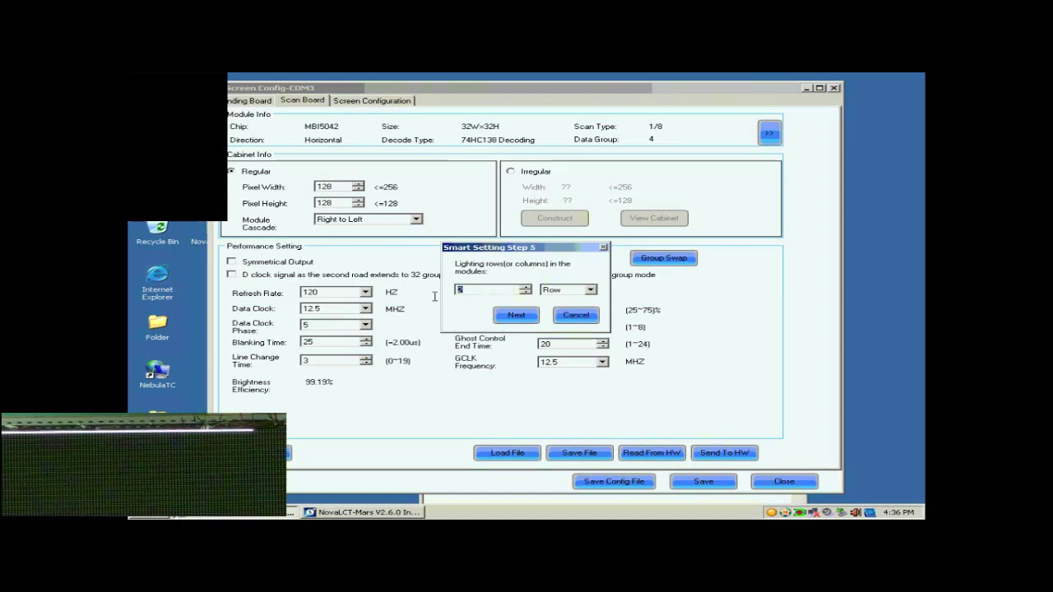
# Step: Mark the first 17 lit points along row 1 of the point table, then auto-fill the rest
pyautogui.click(512, 319)
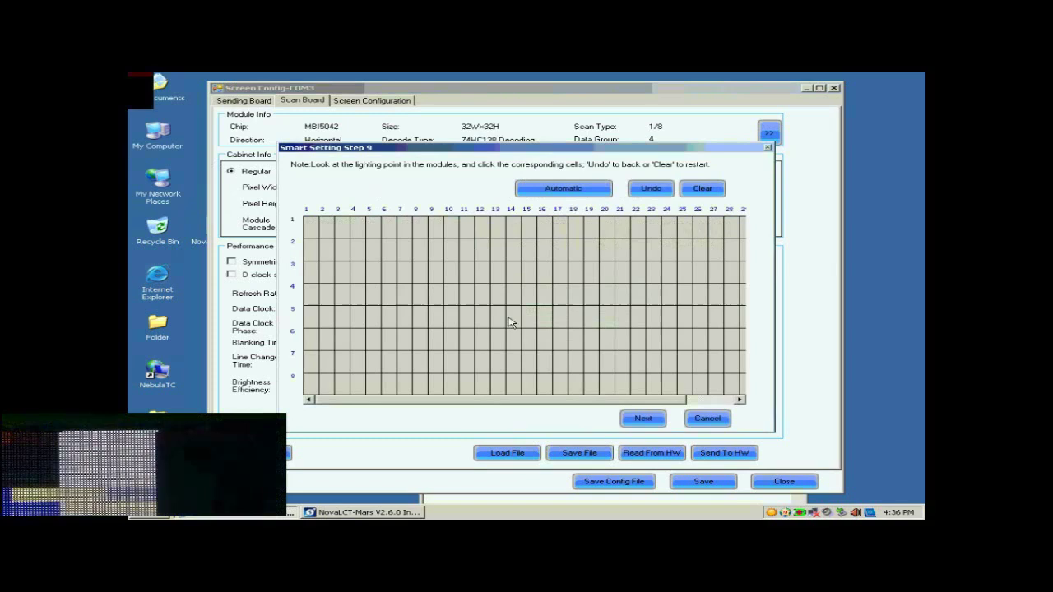
pyautogui.click(312, 229)
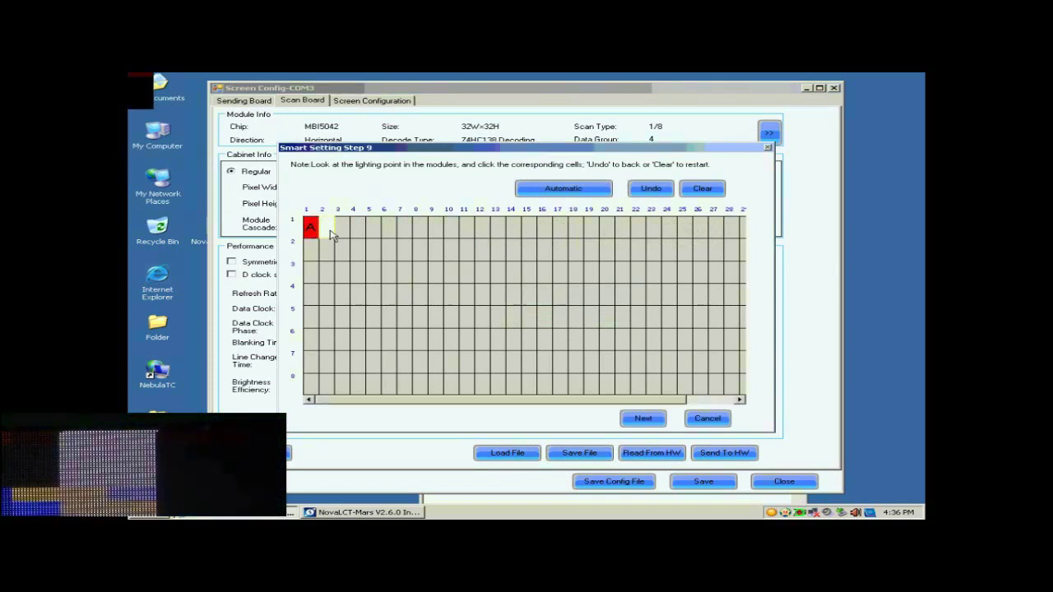
pyautogui.click(330, 230)
pyautogui.click(344, 234)
pyautogui.click(359, 236)
pyautogui.click(374, 235)
pyautogui.click(388, 233)
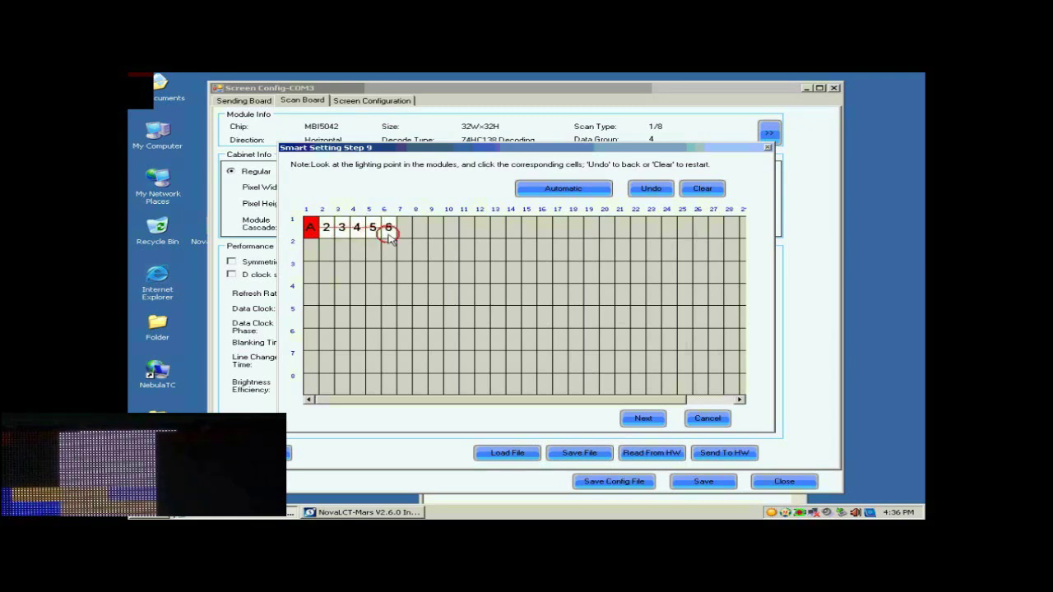
pyautogui.click(405, 233)
pyautogui.click(420, 233)
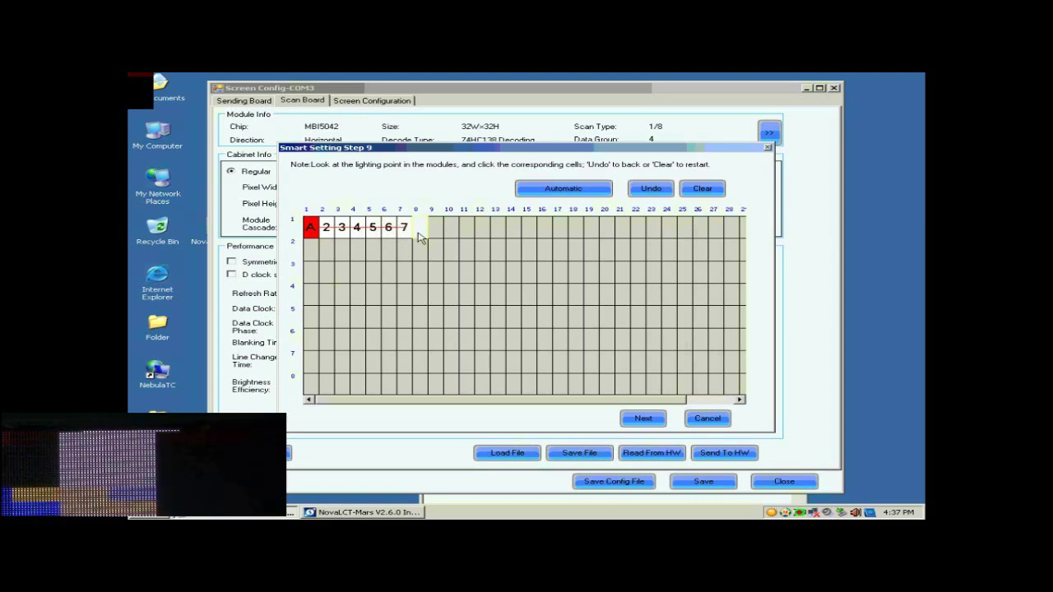
pyautogui.click(436, 233)
pyautogui.click(451, 233)
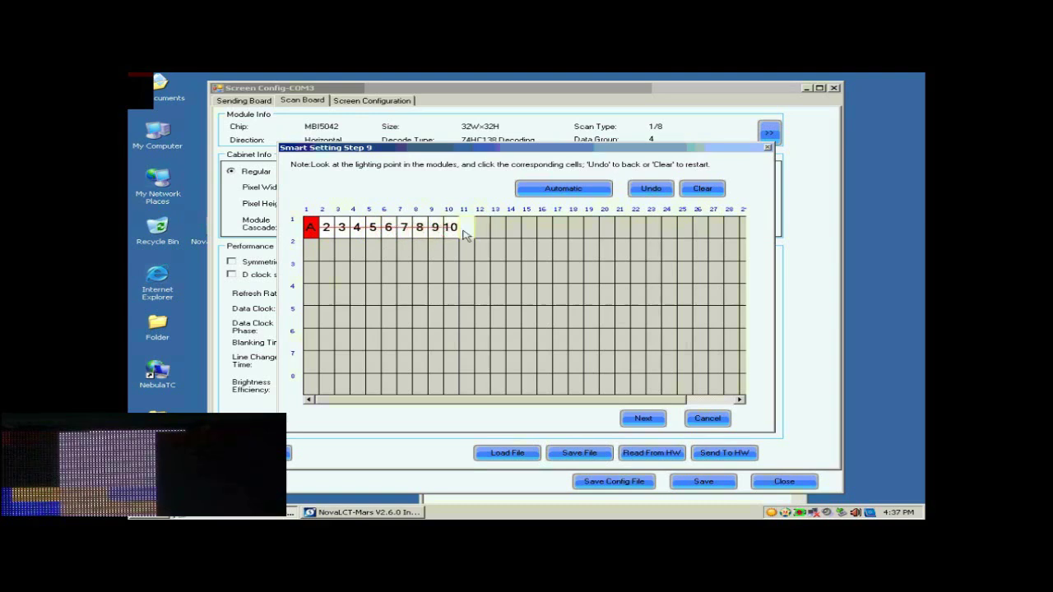
pyautogui.click(467, 233)
pyautogui.click(482, 234)
pyautogui.click(498, 233)
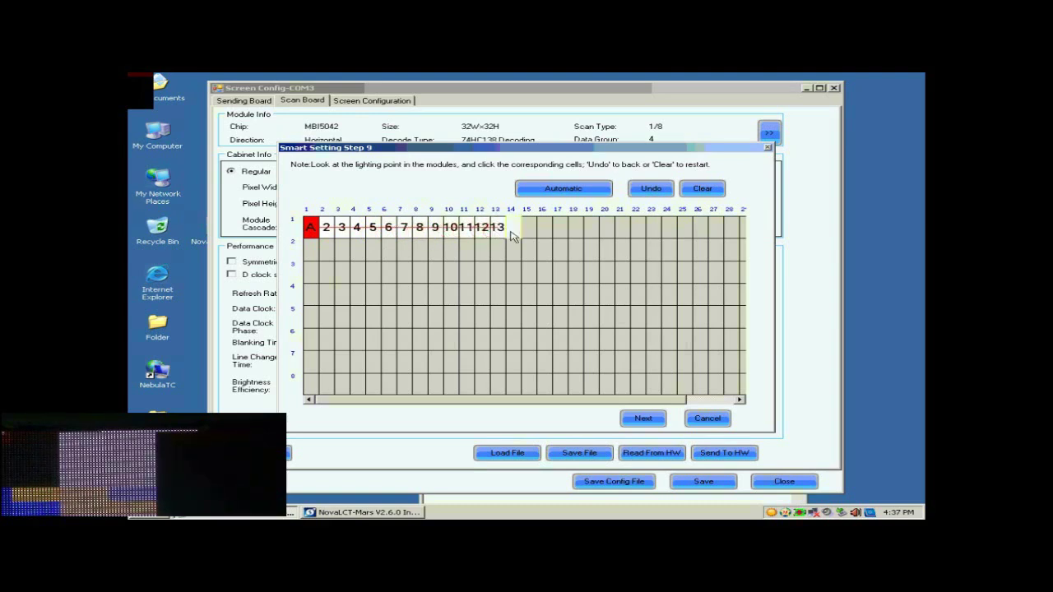
pyautogui.click(514, 232)
pyautogui.click(529, 233)
pyautogui.click(545, 233)
pyautogui.click(560, 233)
pyautogui.click(558, 191)
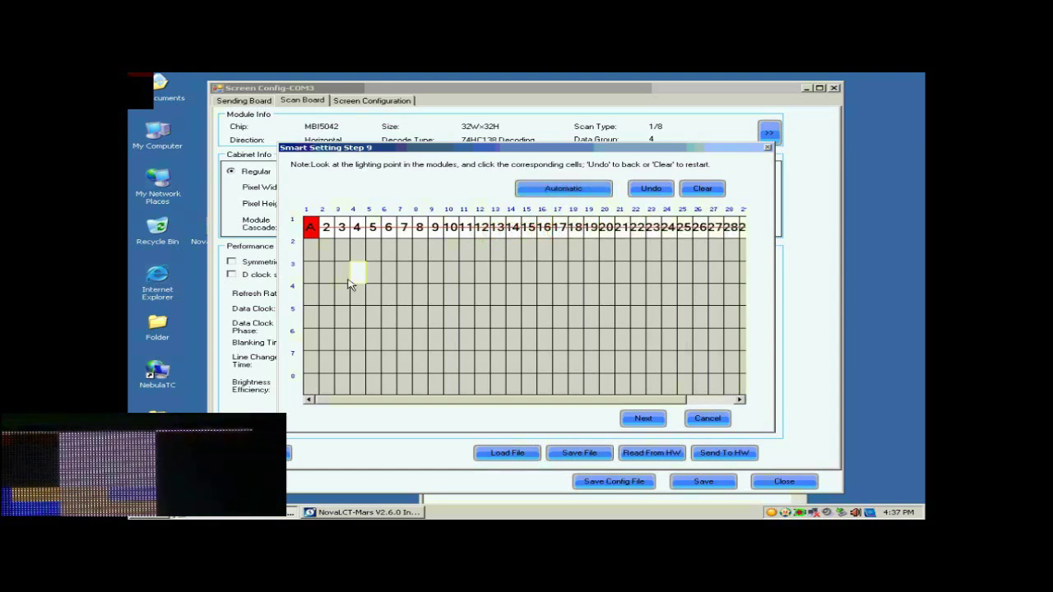
# Step: Mark column 1 rows B through H, then apply the completed point table
pyautogui.click(313, 250)
pyautogui.click(311, 273)
pyautogui.click(311, 294)
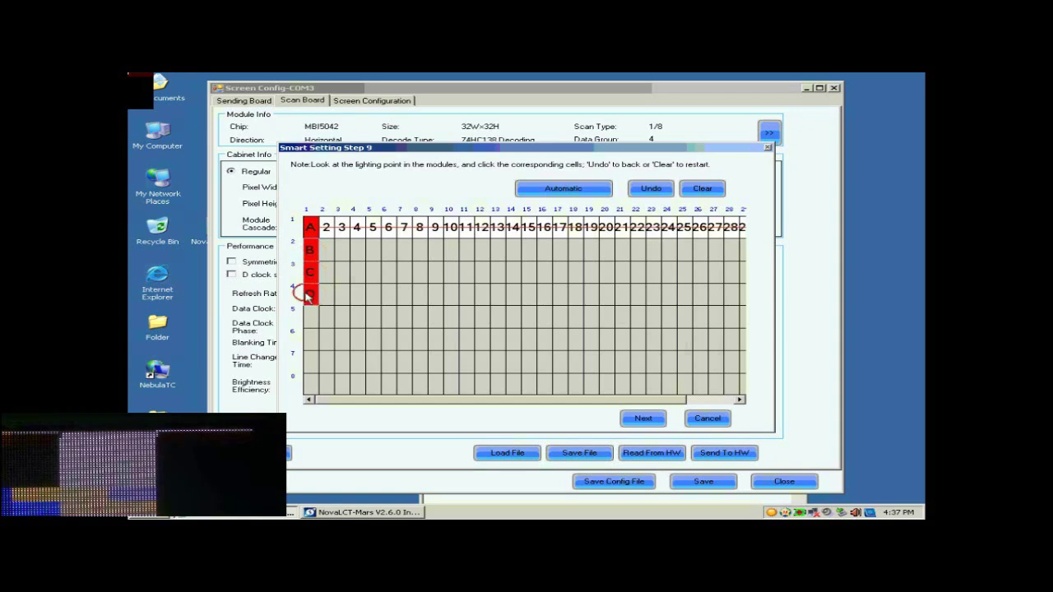
pyautogui.click(311, 317)
pyautogui.click(310, 339)
pyautogui.click(310, 361)
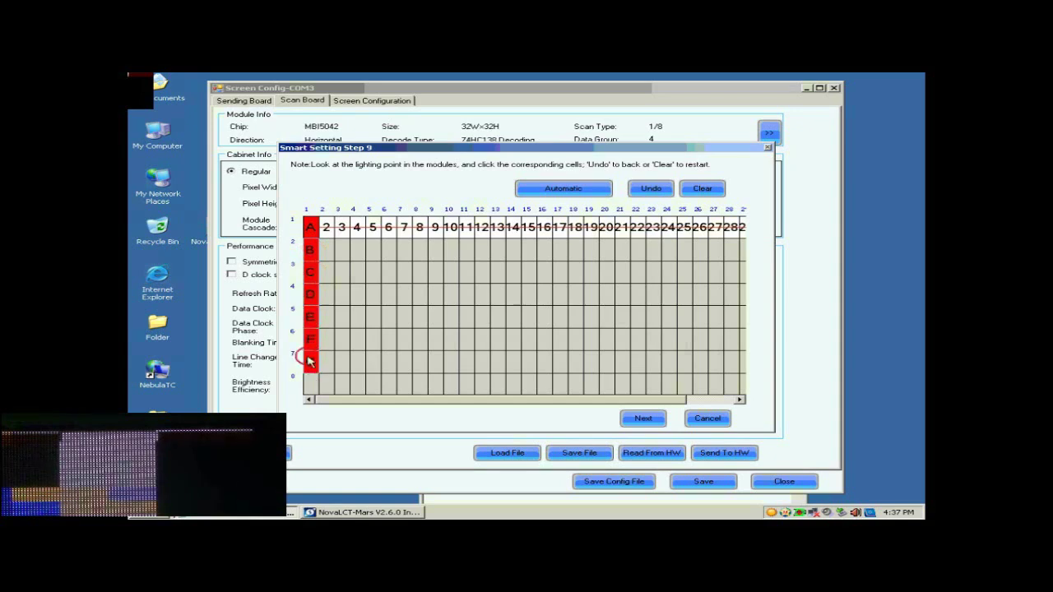
pyautogui.click(308, 384)
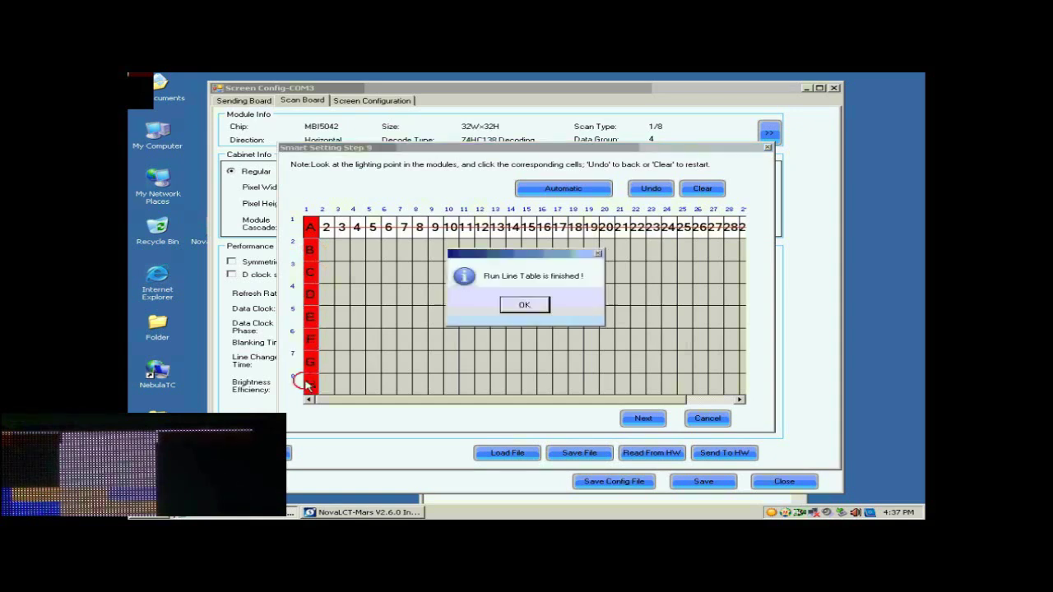
pyautogui.click(525, 306)
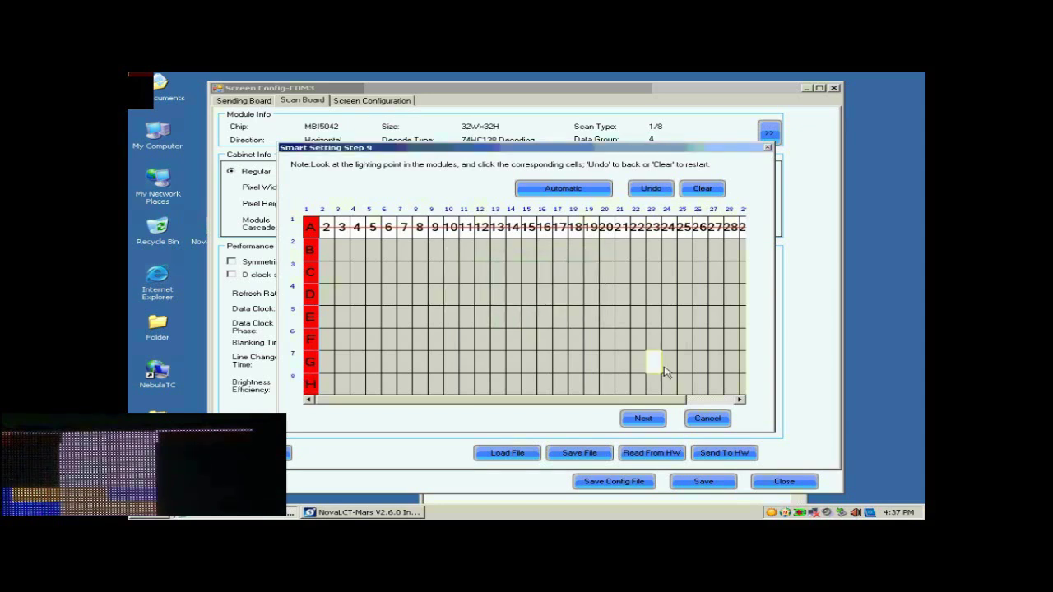
pyautogui.click(643, 420)
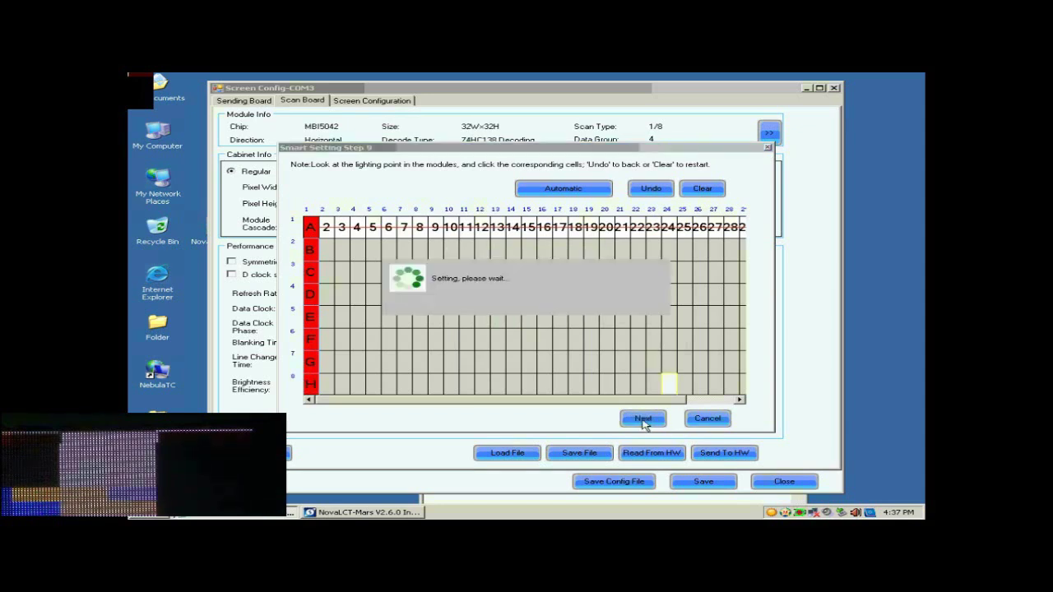
pyautogui.click(531, 308)
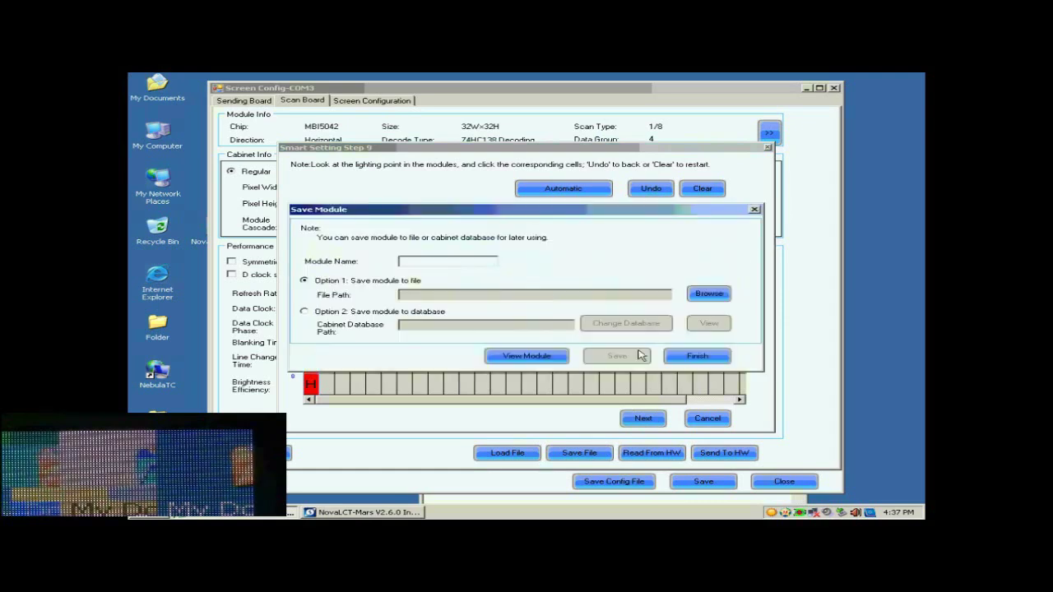
# Step: Finish the wizard without saving the module and enter 128 as the cabinet pixel width
pyautogui.click(697, 357)
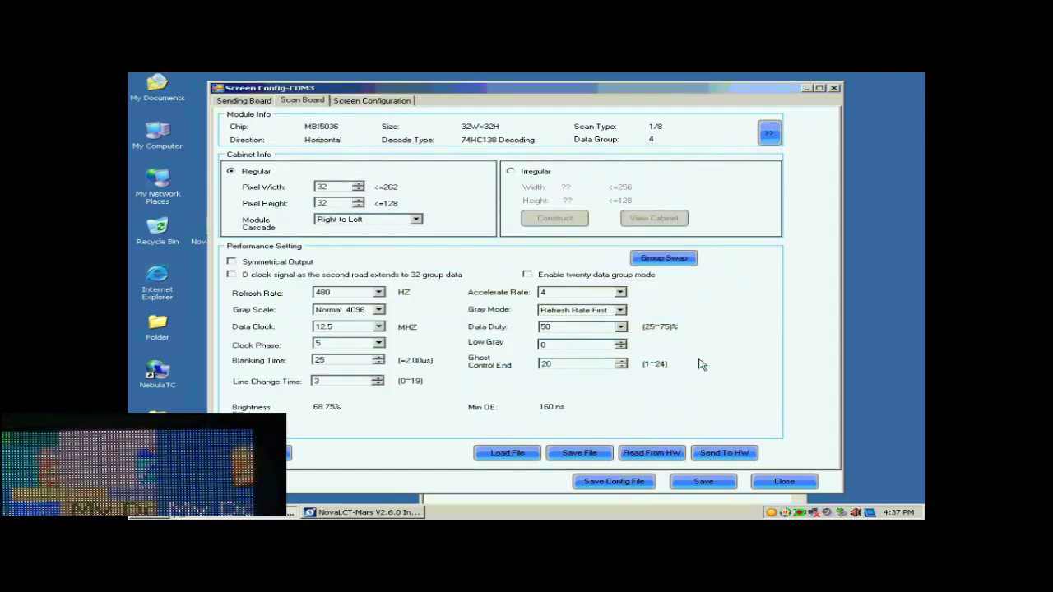
pyautogui.click(337, 189)
pyautogui.press('BackSpace')
pyautogui.press('BackSpace')
pyautogui.write('128')
pyautogui.press('Tab')
pyautogui.write('128')
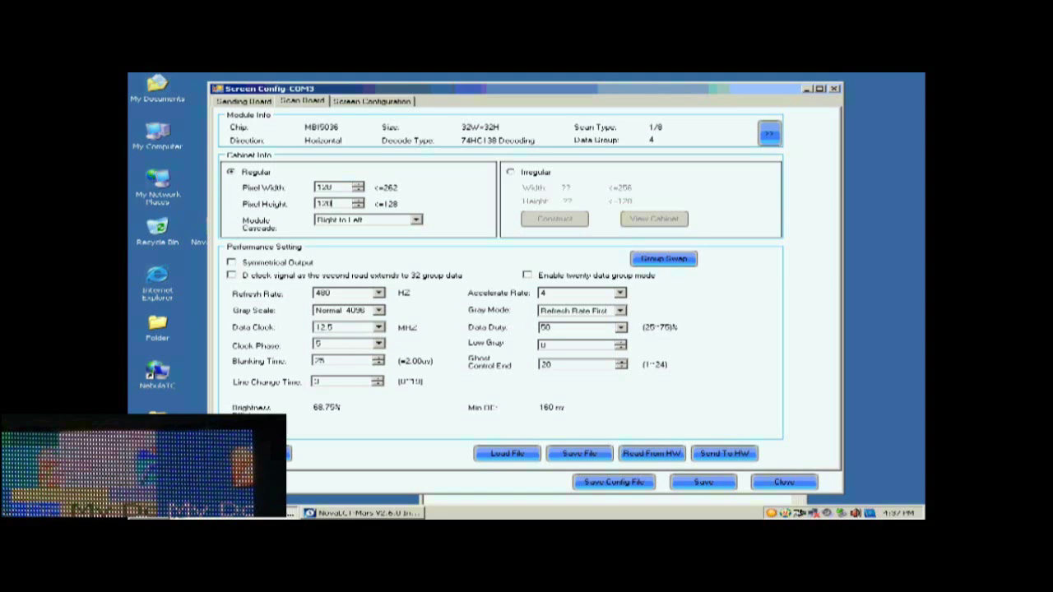
# Step: Set gray scale Normal 16384, gray mode Refresh Rate First, accelerate rate 16 and refresh rate 2880 Hz
pyautogui.click(379, 309)
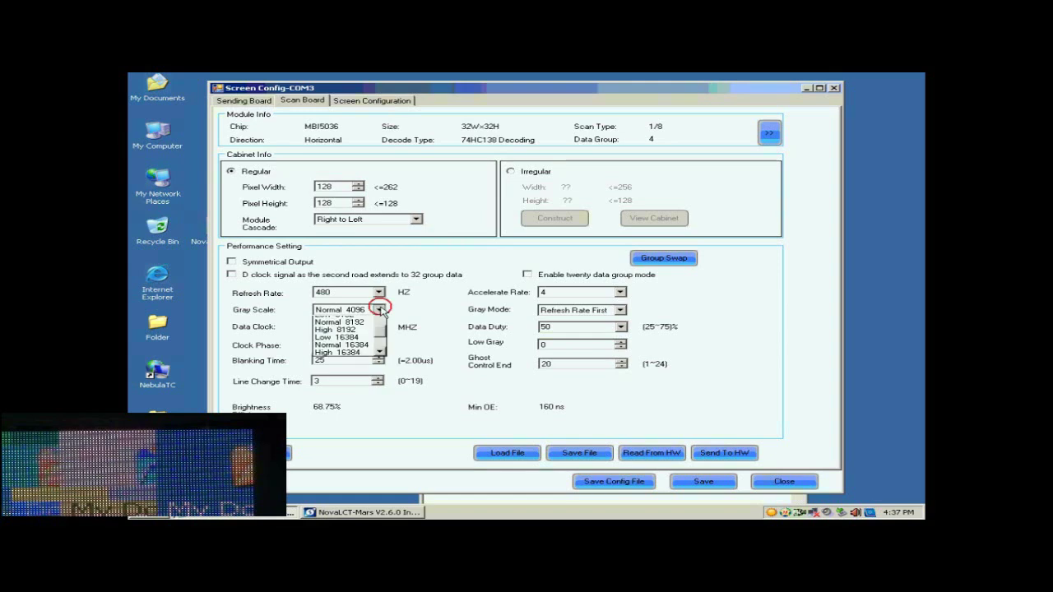
pyautogui.click(344, 365)
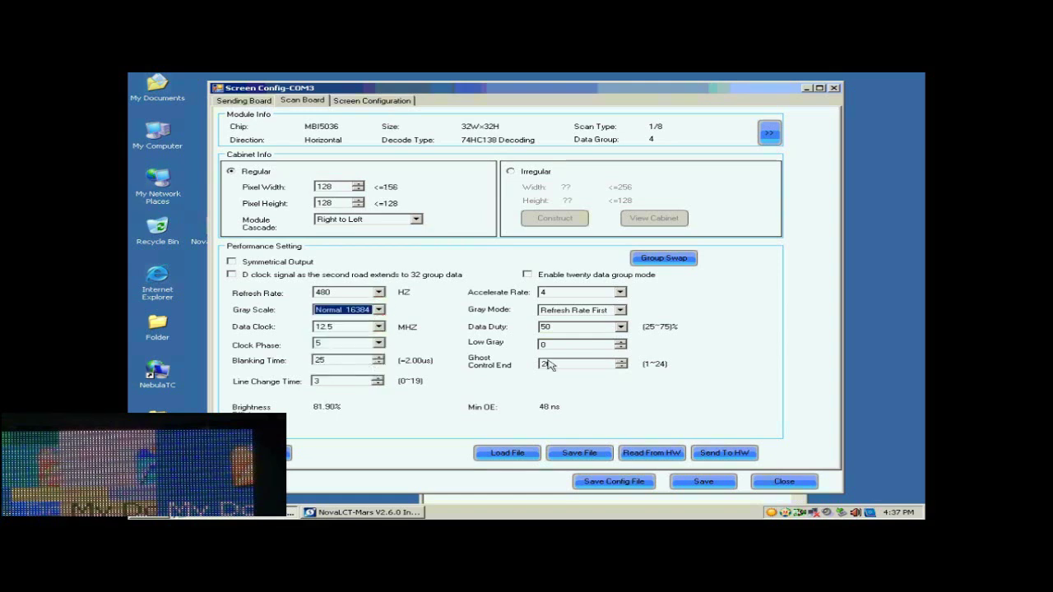
pyautogui.click(620, 311)
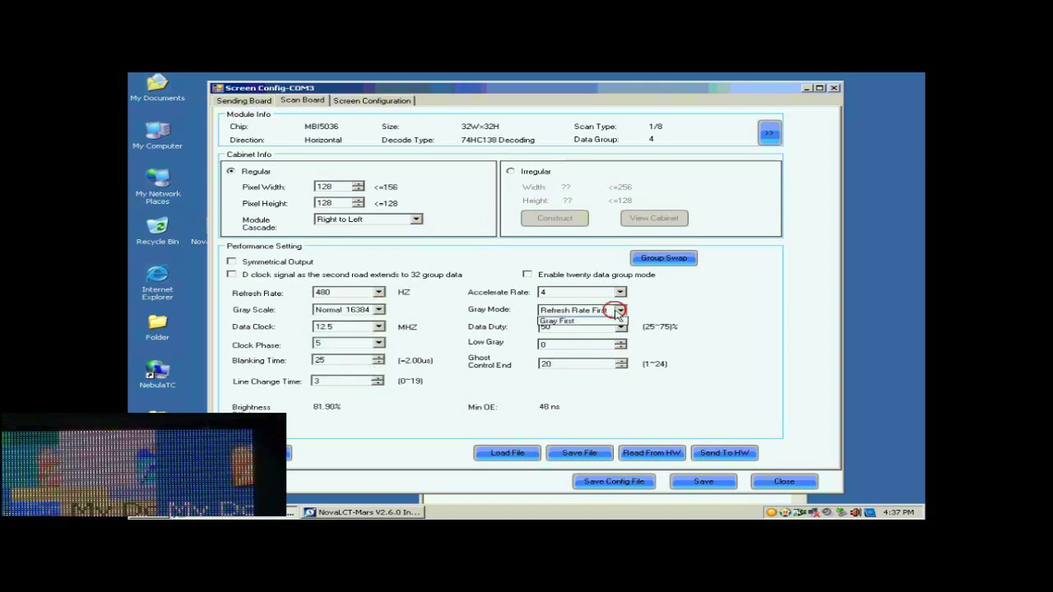
pyautogui.click(596, 329)
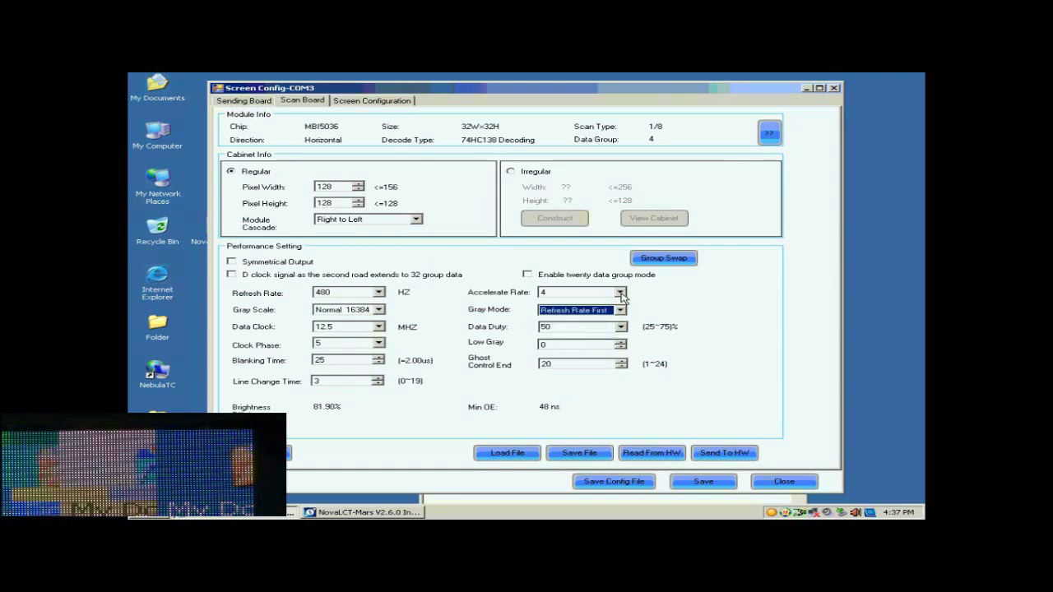
pyautogui.click(620, 292)
pyautogui.click(581, 333)
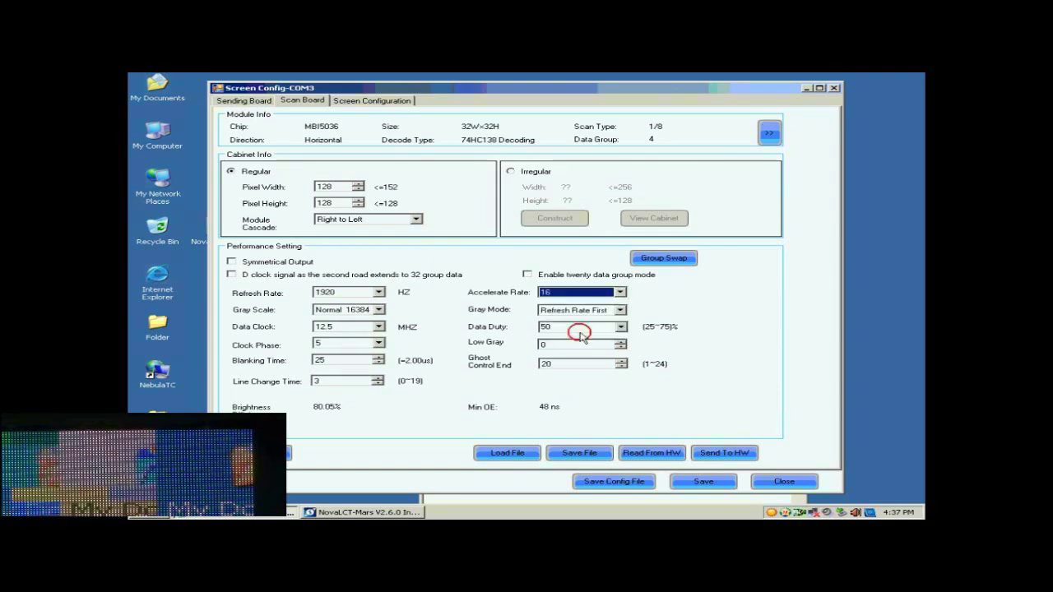
pyautogui.click(378, 293)
pyautogui.scroll(2, 353, 313)
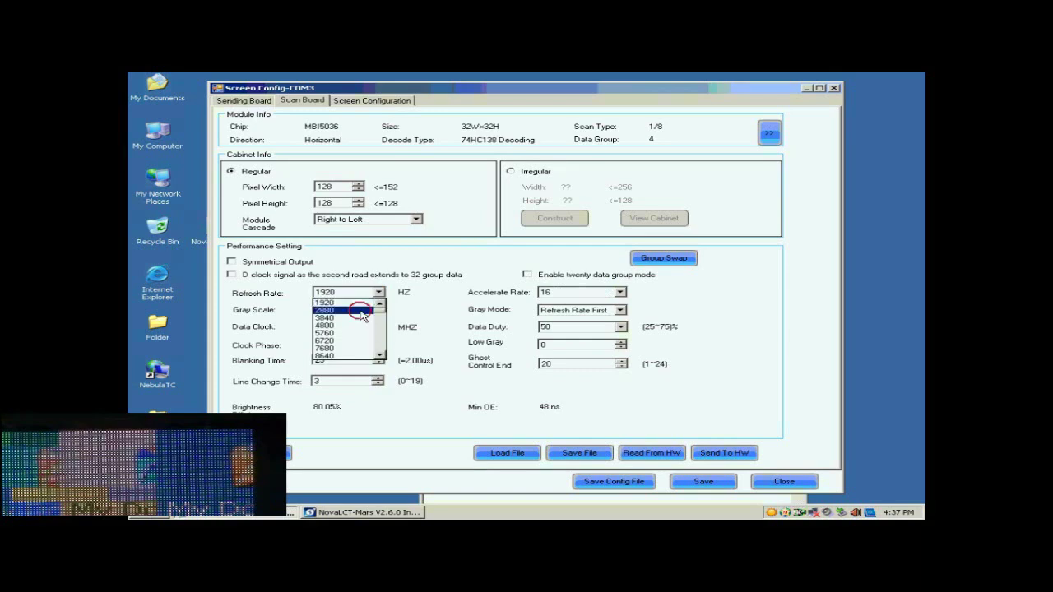
pyautogui.click(355, 313)
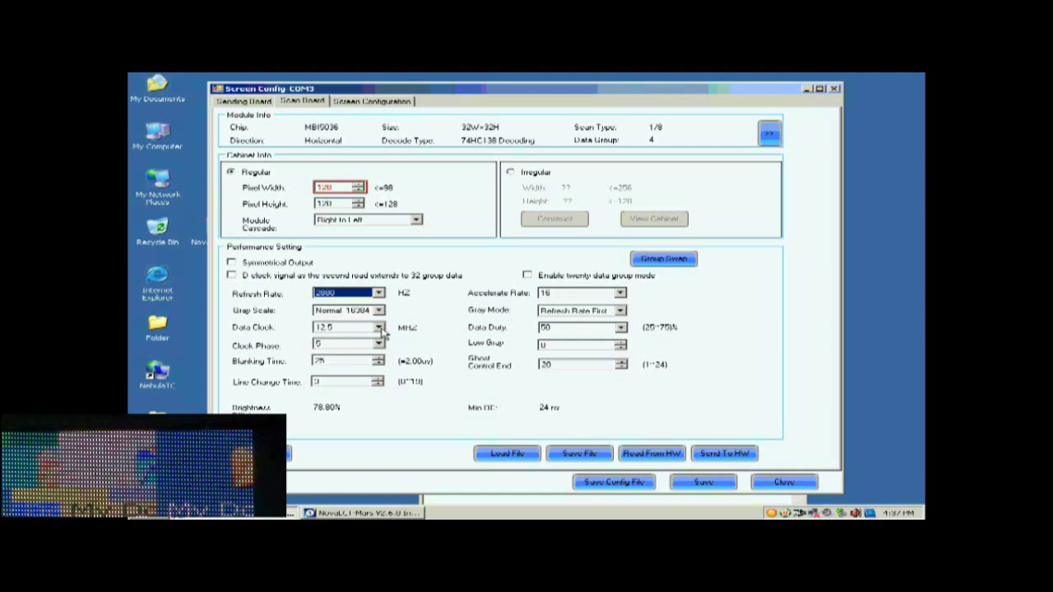
# Step: Set the data clock to 17.9 MHz and send the parameters to all scan boards
pyautogui.click(380, 328)
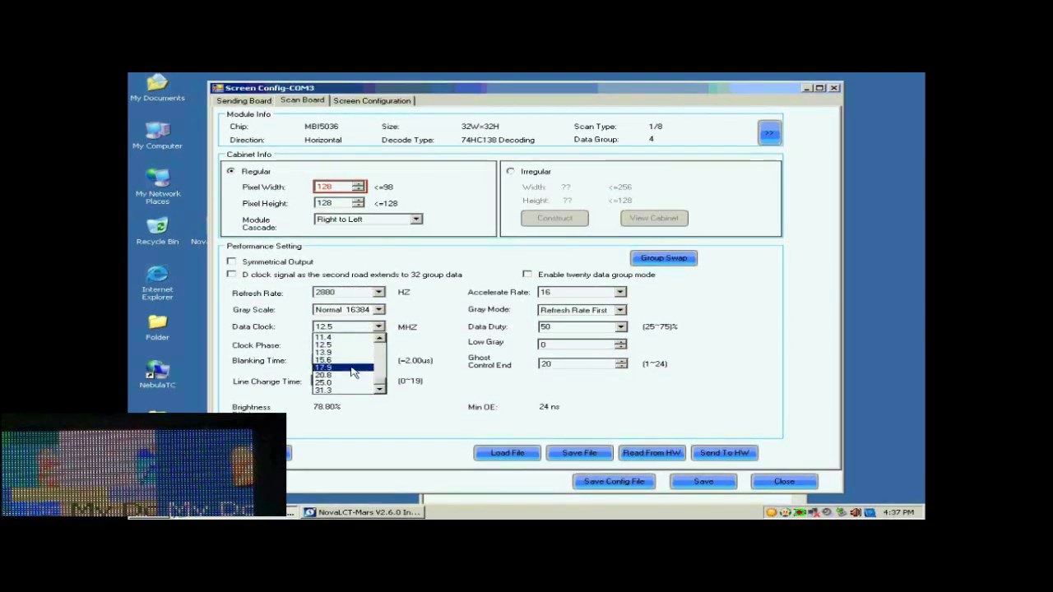
pyautogui.click(352, 370)
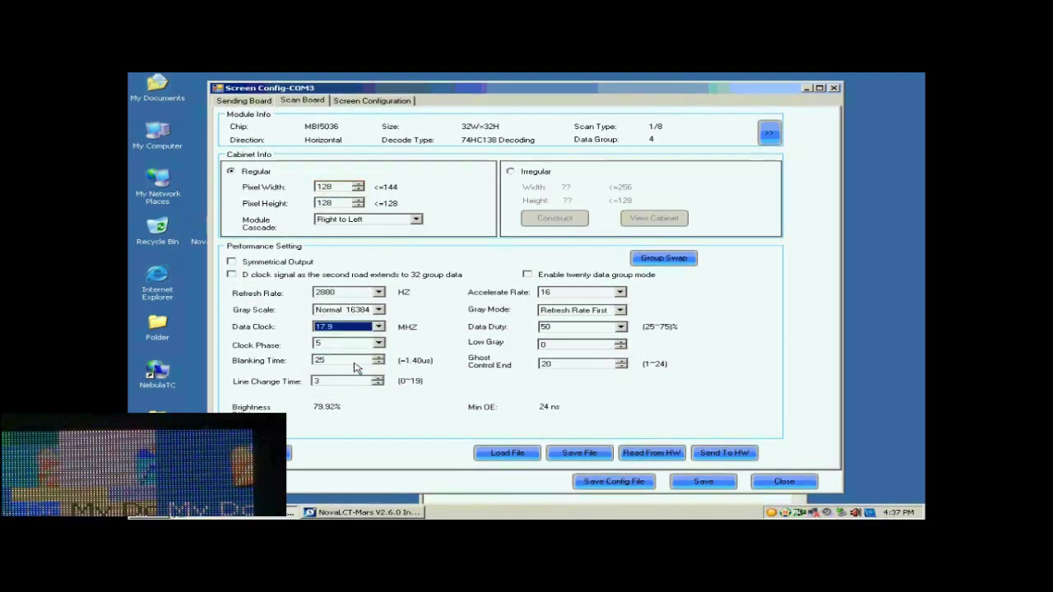
pyautogui.click(718, 454)
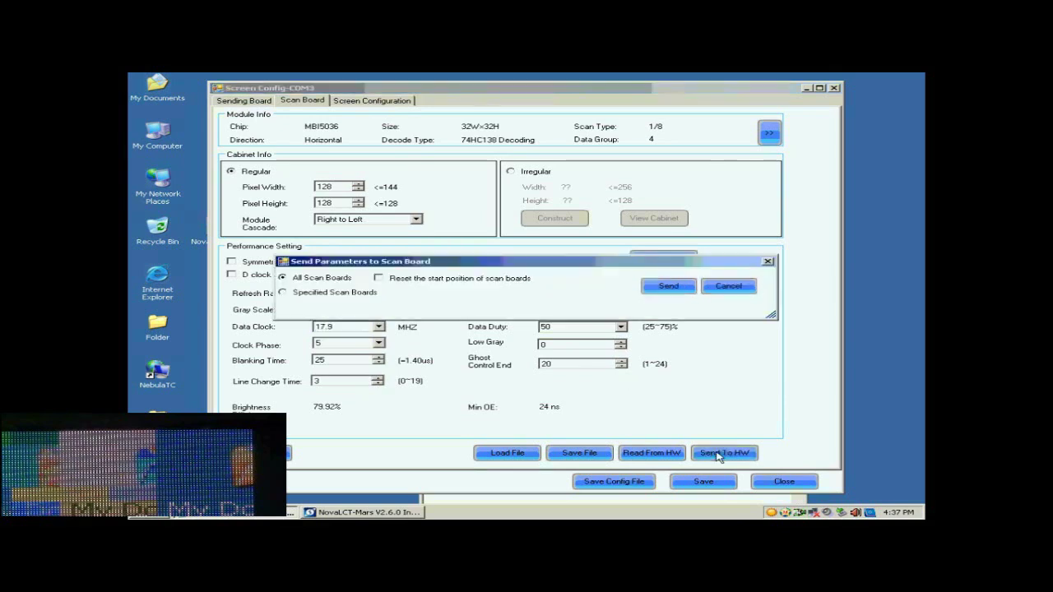
pyautogui.click(668, 288)
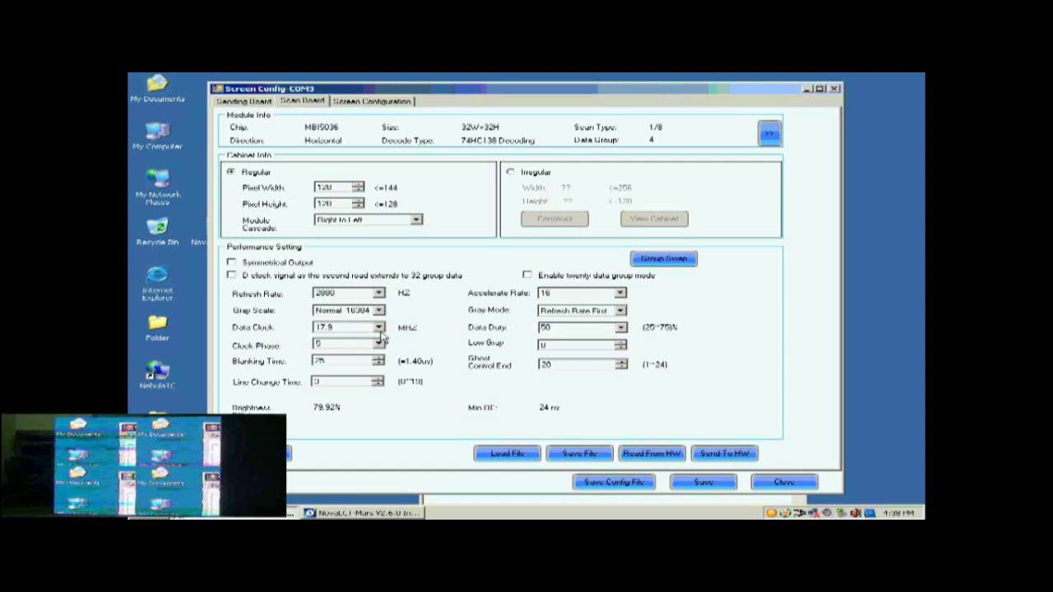
# Step: Set the clock phase to 1 and resend the parameters to all scan boards
pyautogui.click(379, 344)
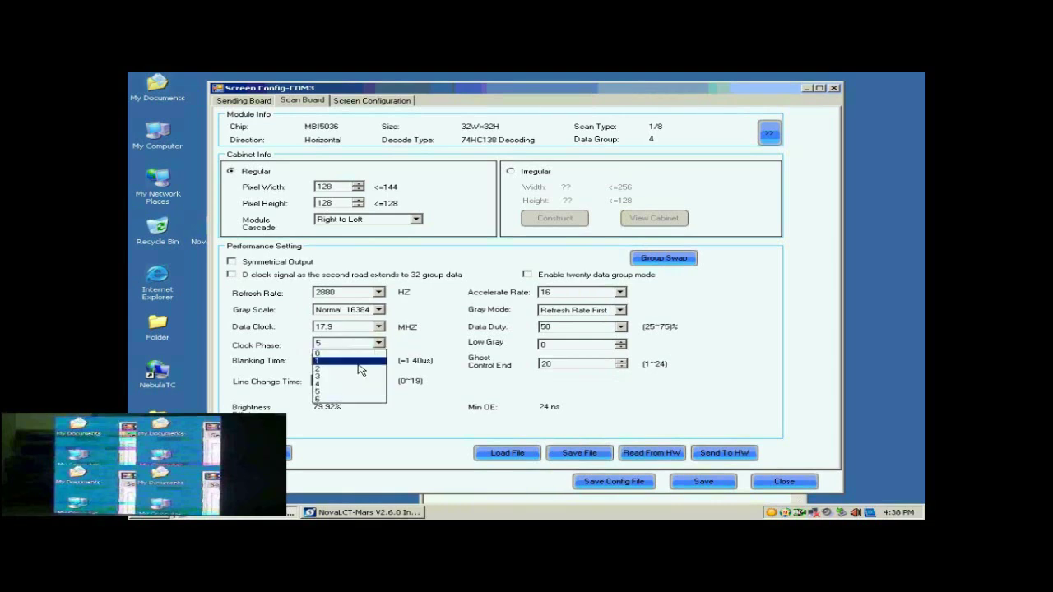
pyautogui.click(359, 363)
pyautogui.click(724, 453)
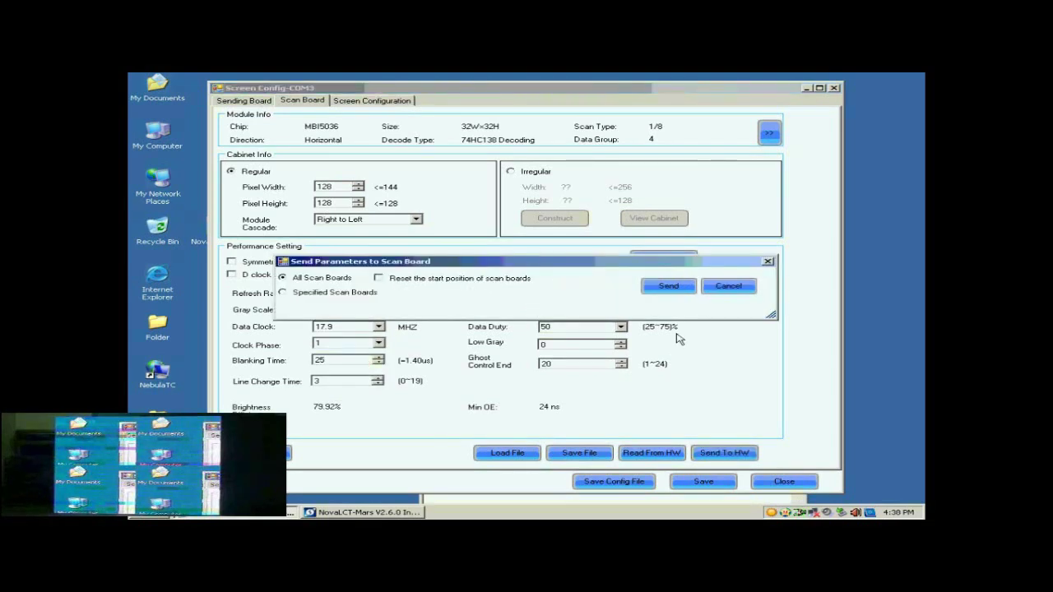
pyautogui.click(675, 288)
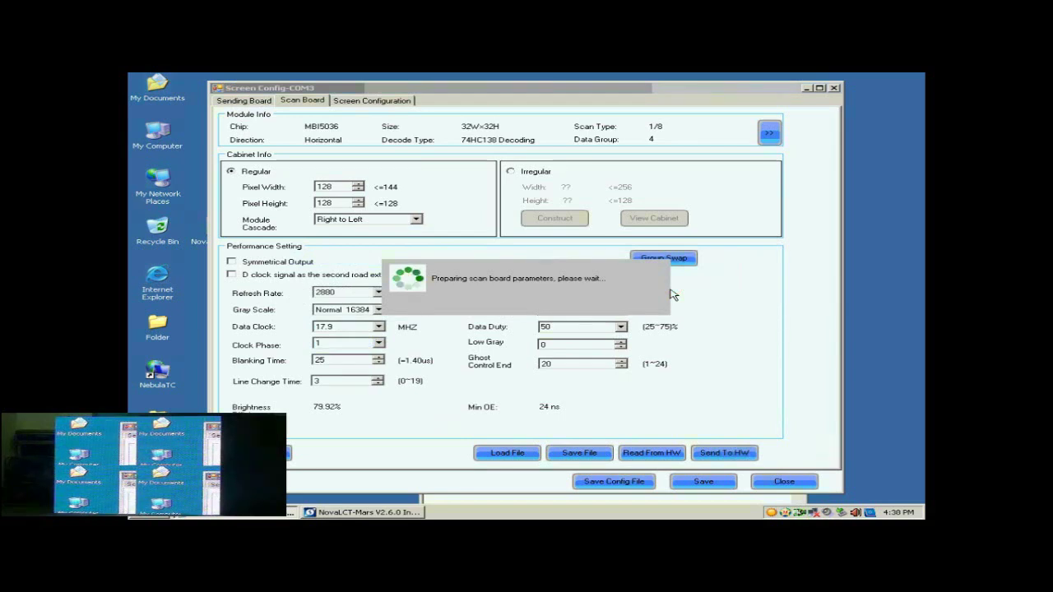
# Step: Save the receiver card parameters to the hardware, clearing both confirmation messages
pyautogui.click(541, 306)
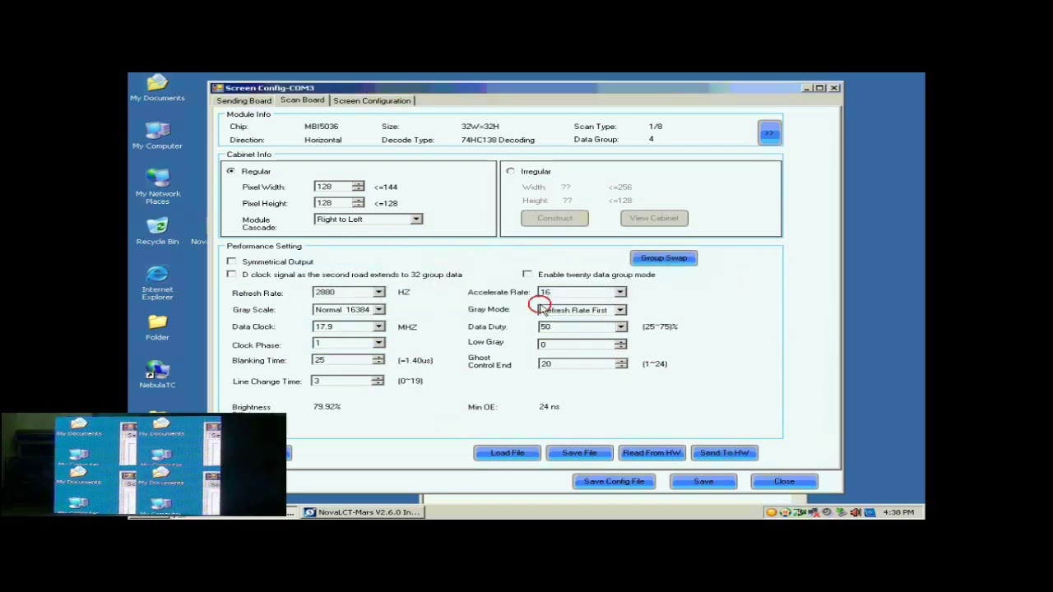
pyautogui.click(695, 481)
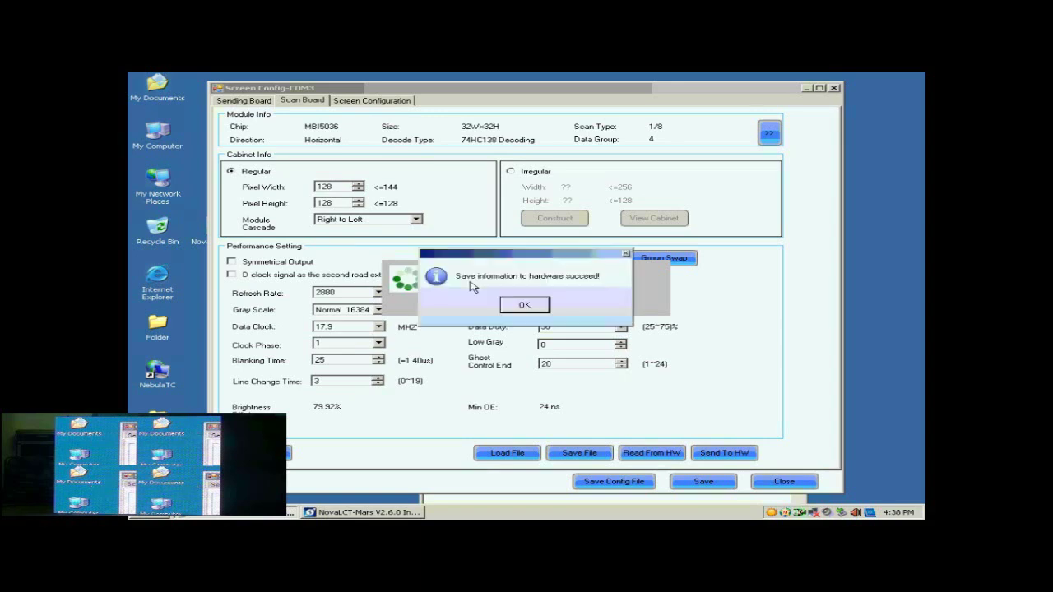
pyautogui.click(531, 305)
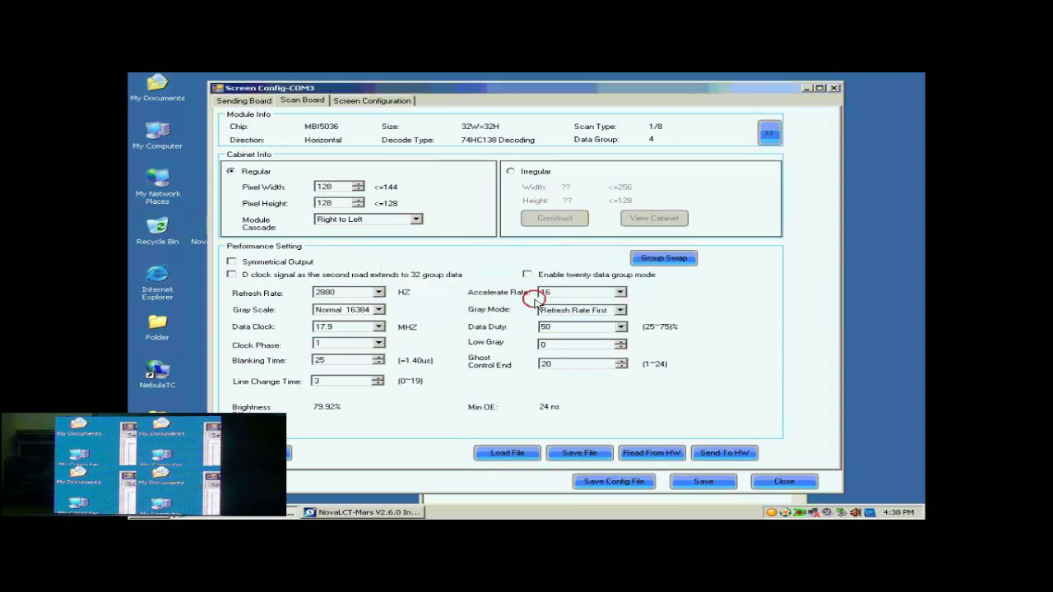
# Step: Make Screen 1 a Standard Screen, giving a 1×1 grid of 128×128 scan boards
pyautogui.click(358, 102)
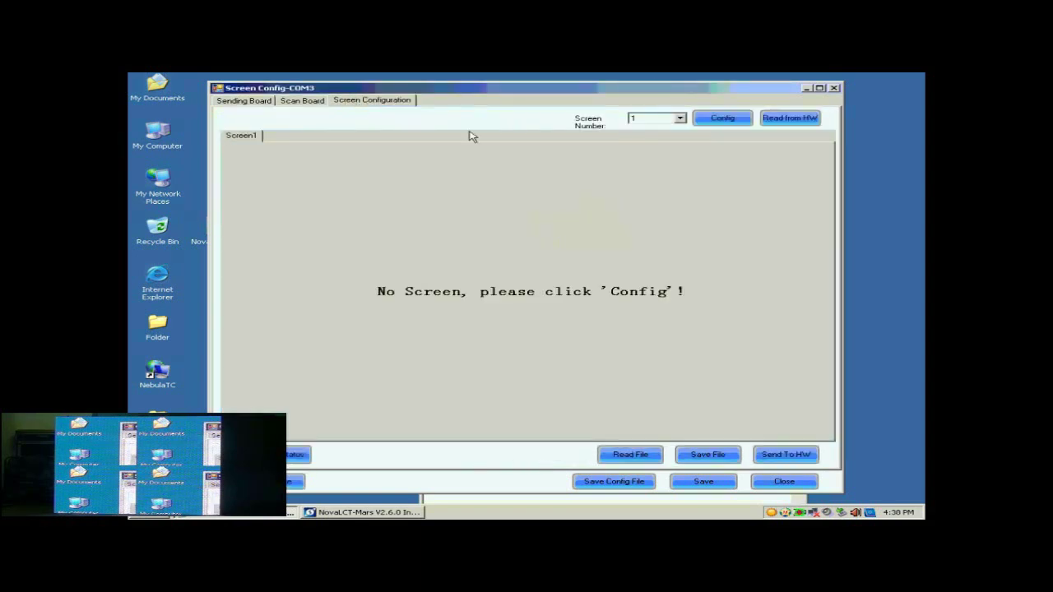
pyautogui.click(722, 119)
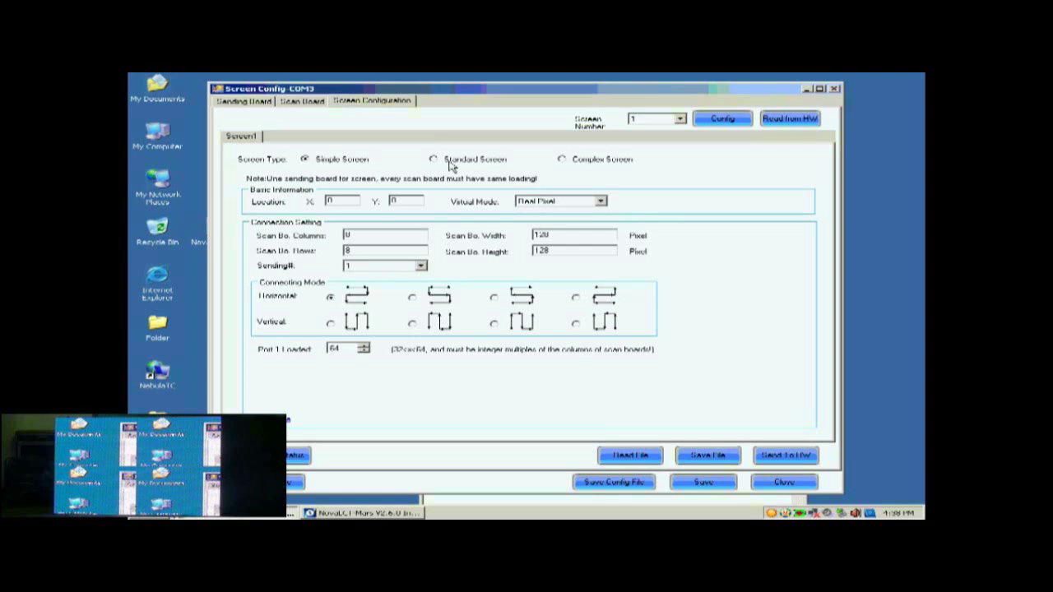
pyautogui.click(450, 167)
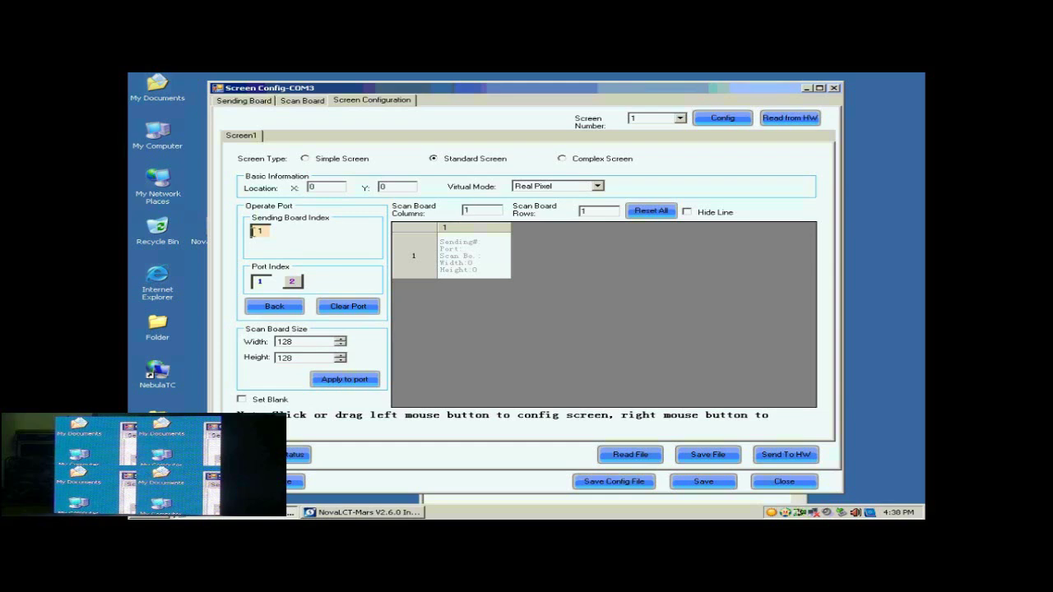
# Step: Select port 1 and rebuild the grid as 2 columns by 2 rows of 128×128 boards
pyautogui.click(263, 282)
pyautogui.click(478, 209)
pyautogui.moveTo(478, 209); pyautogui.dragTo(466, 209)
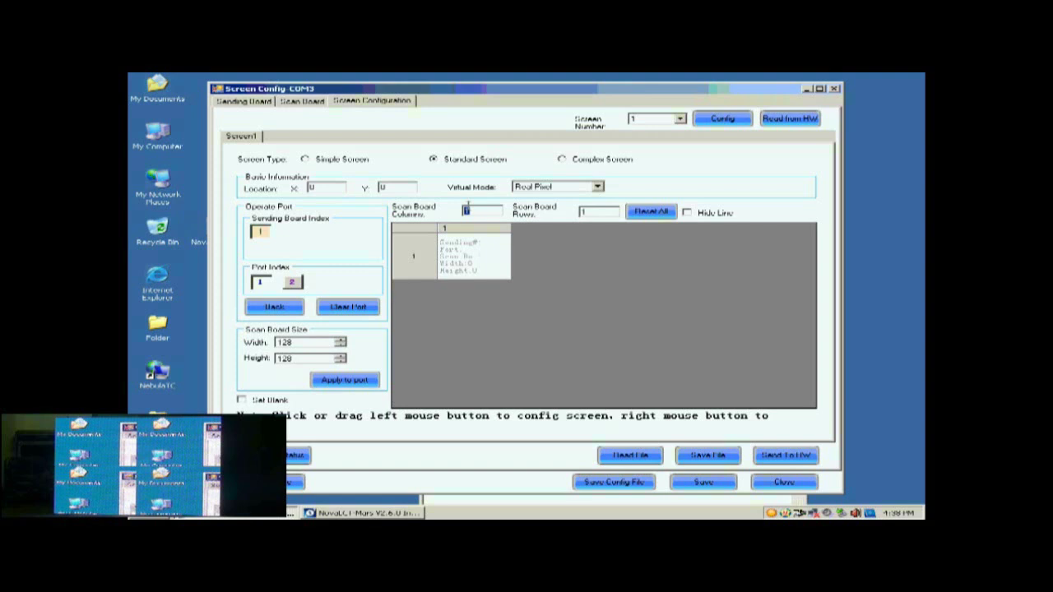
pyautogui.write('2')
pyautogui.click(598, 213)
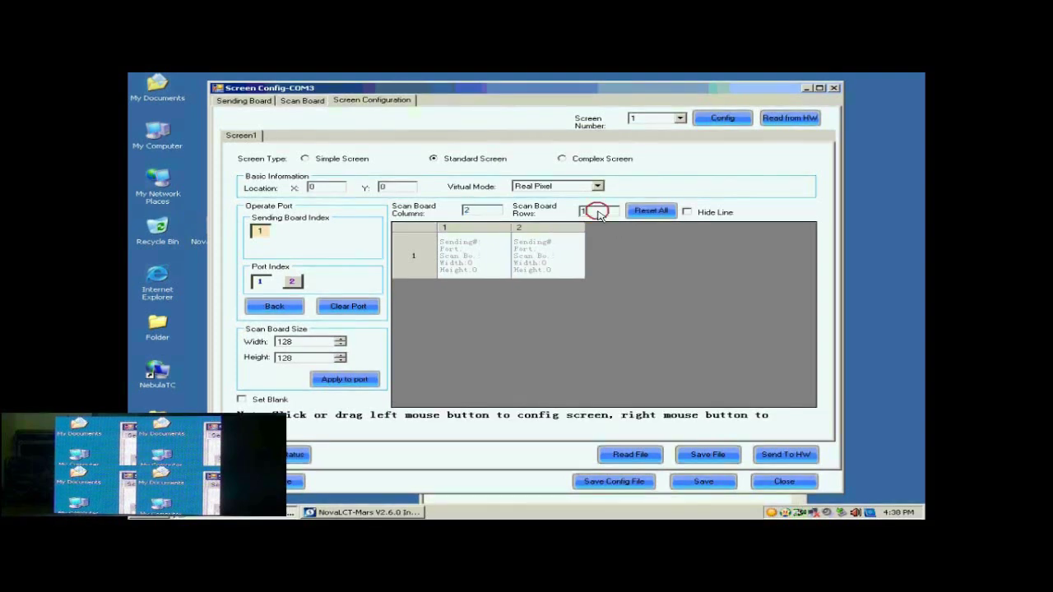
pyautogui.press('BackSpace')
pyautogui.write('2')
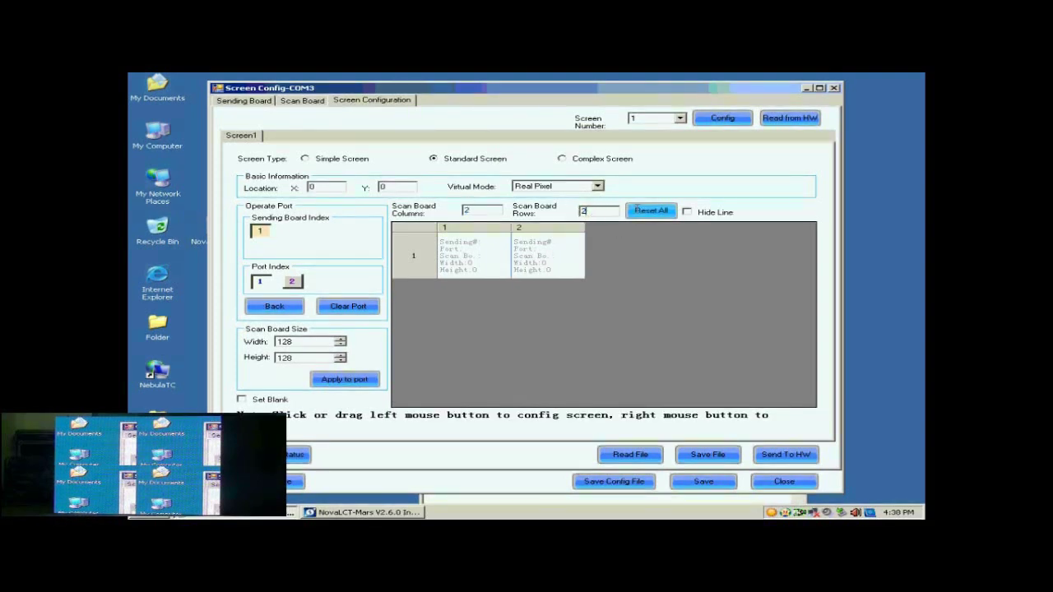
pyautogui.click(646, 211)
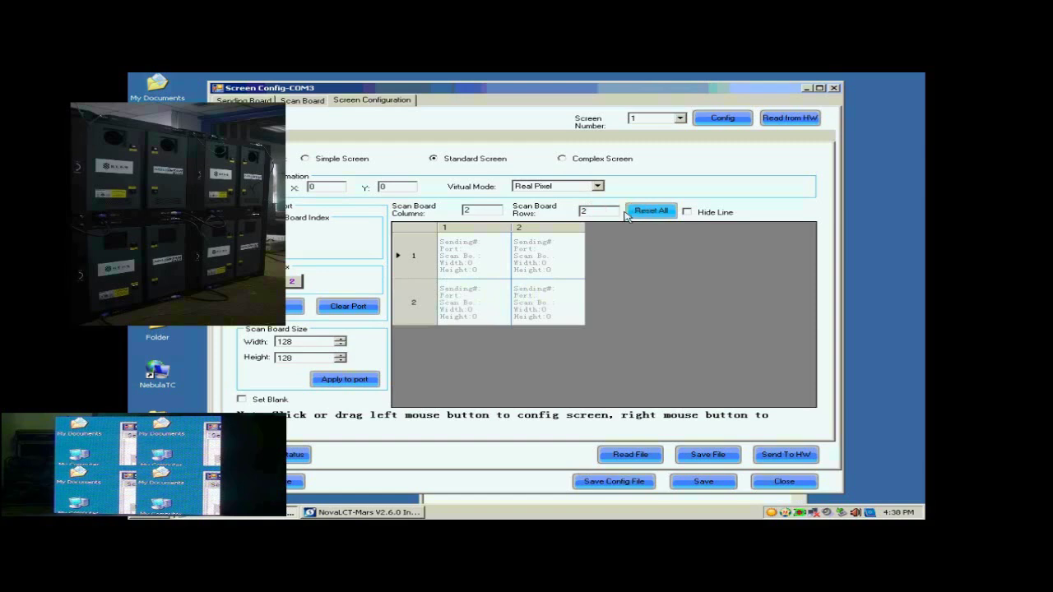
pyautogui.click(283, 343)
pyautogui.click(285, 359)
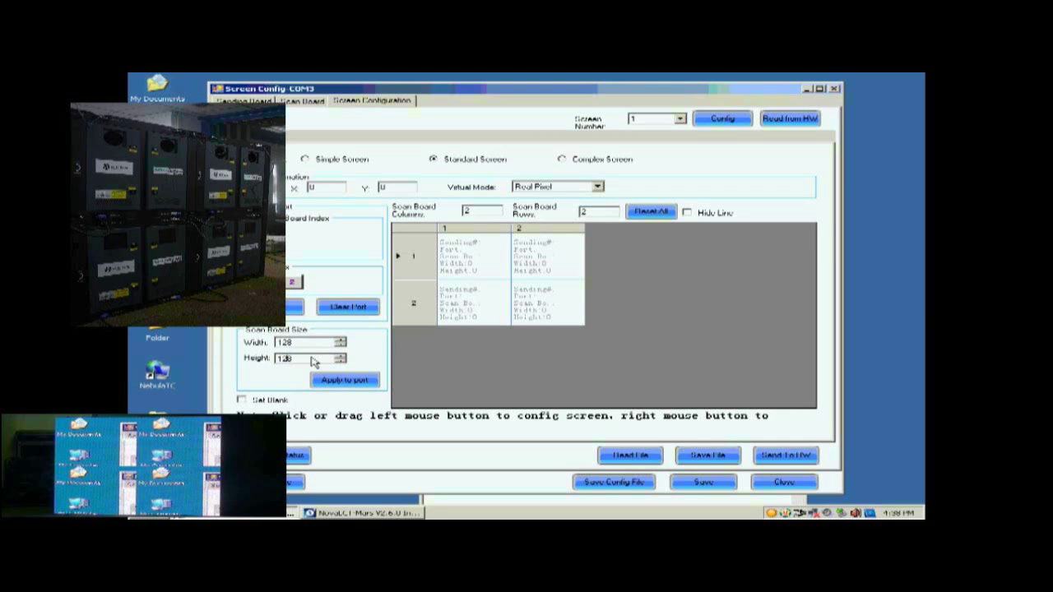
# Step: Map the four scan boards in wiring order: R1C2, R1C1, R2C1, then R2C2
pyautogui.click(539, 262)
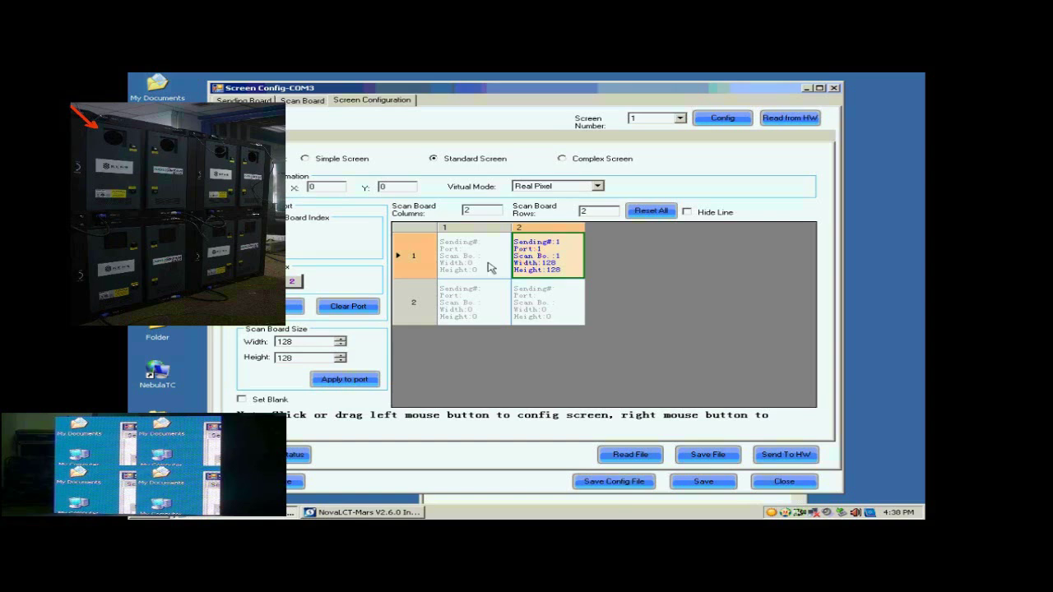
pyautogui.click(490, 267)
pyautogui.click(488, 300)
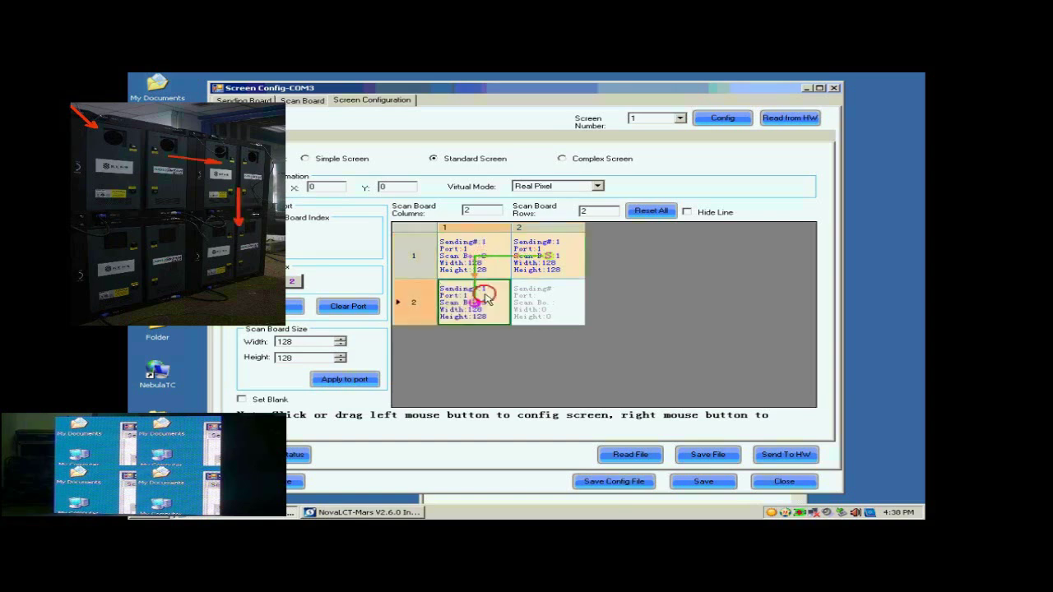
pyautogui.click(563, 311)
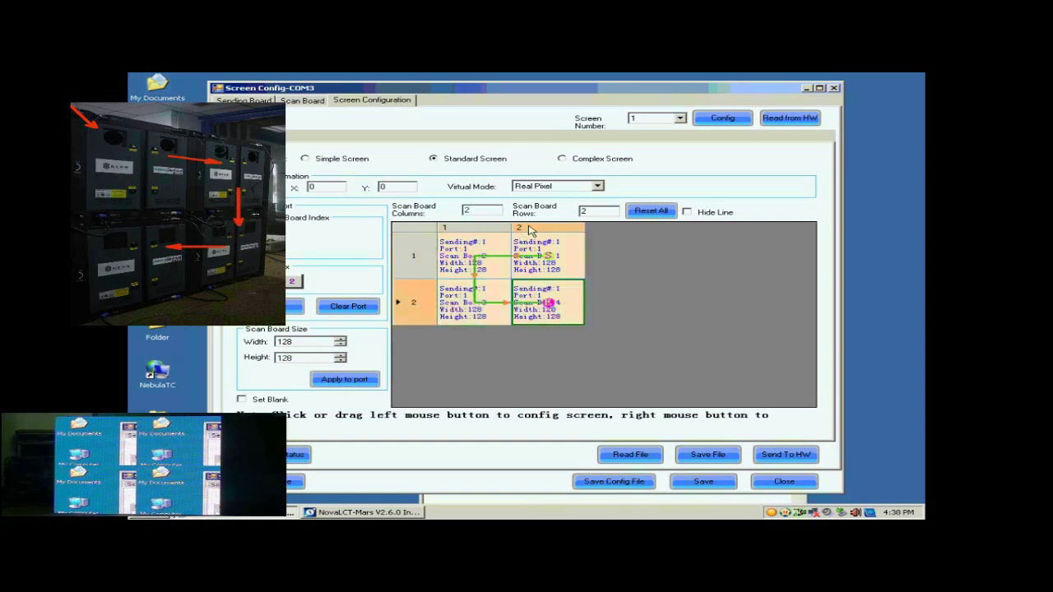
# Step: Send the 2×2 mapping to the hardware and save it there, confirming both success messages
pyautogui.click(778, 456)
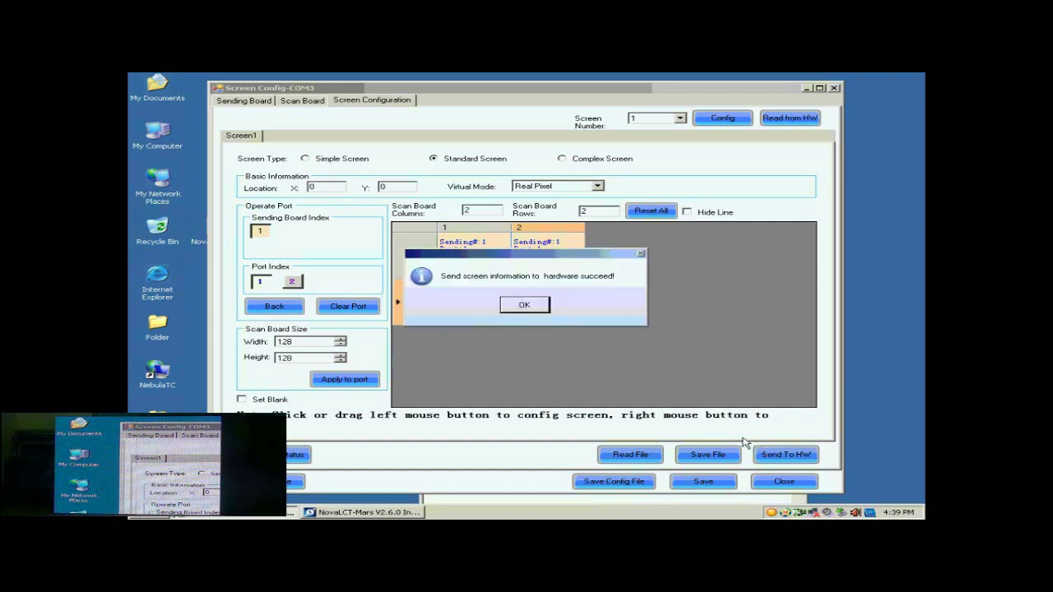
pyautogui.click(540, 304)
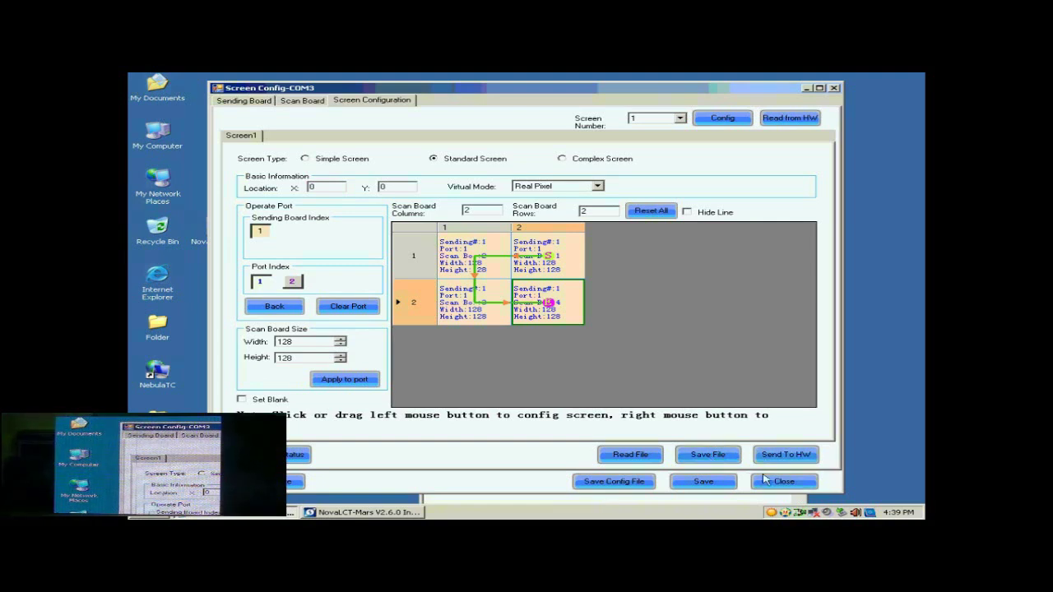
pyautogui.click(724, 483)
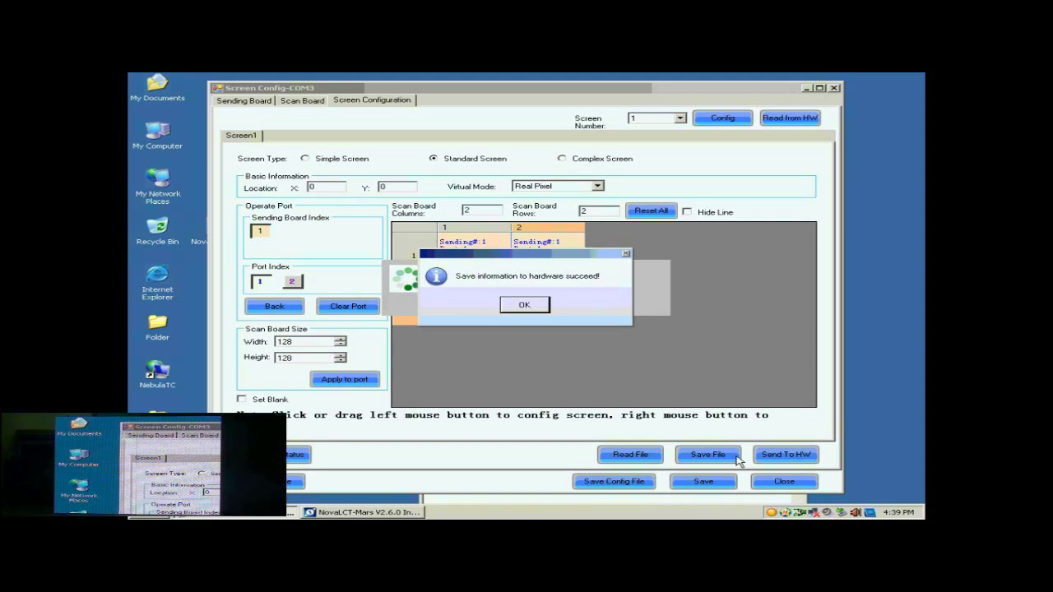
pyautogui.click(537, 308)
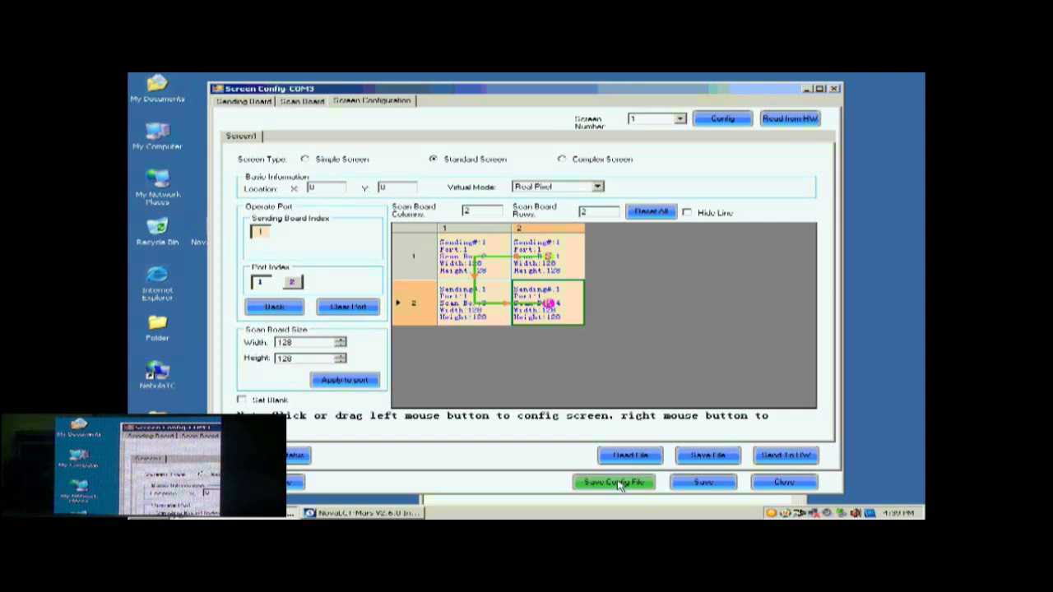
# Step: Save the configuration to the Desktop as the profile file 'buckup data'
pyautogui.click(619, 483)
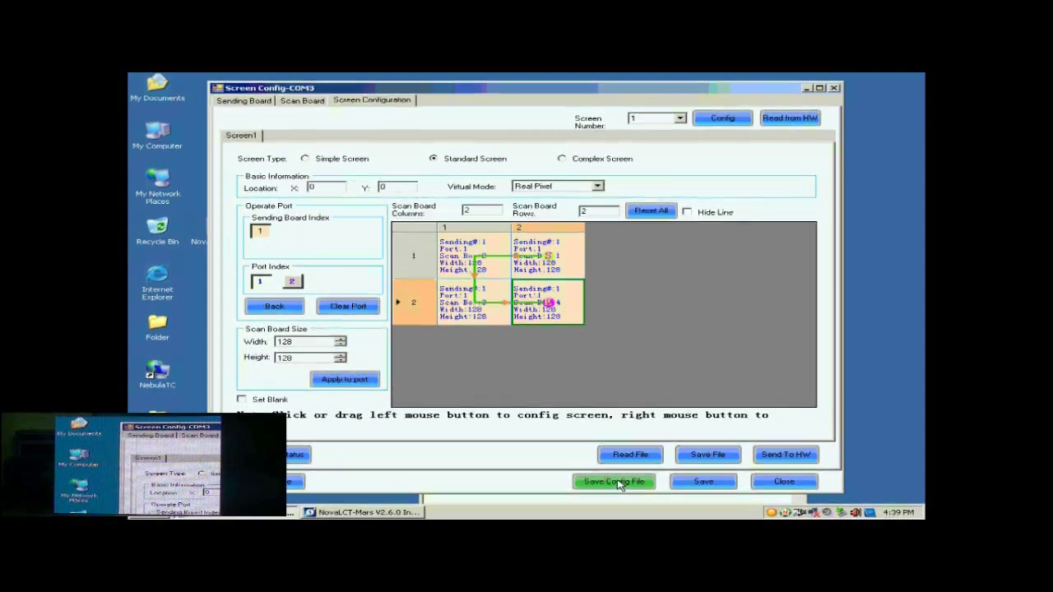
pyautogui.click(513, 346)
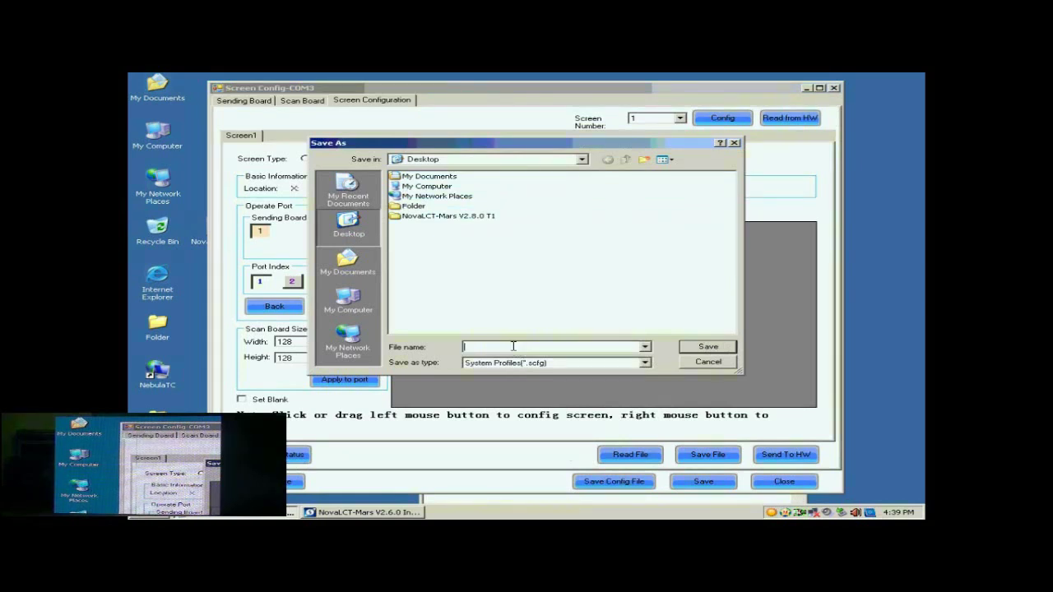
pyautogui.write('b')
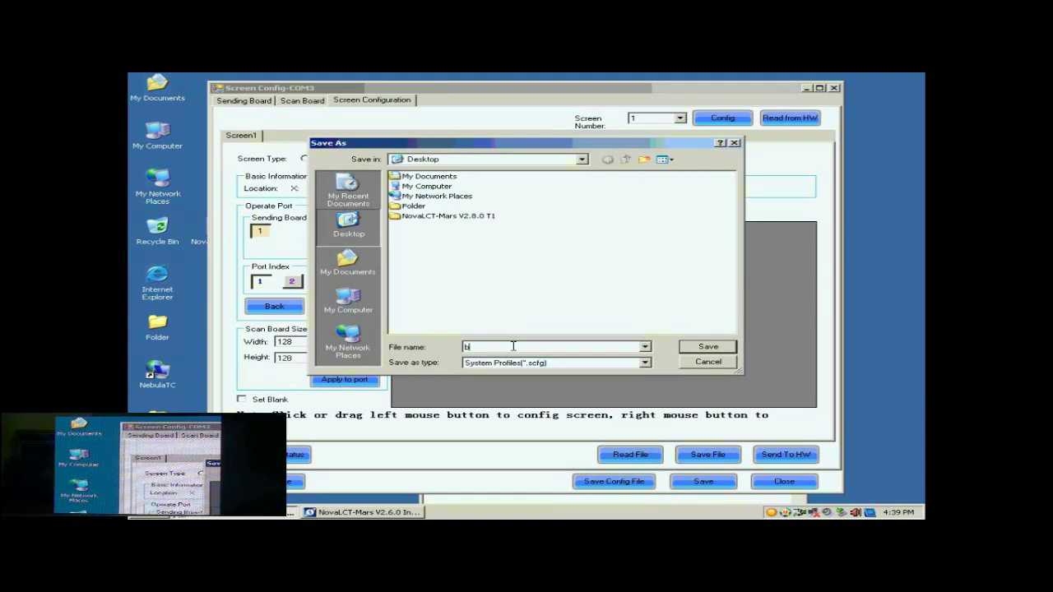
pyautogui.write('uckup data')
pyautogui.click(699, 346)
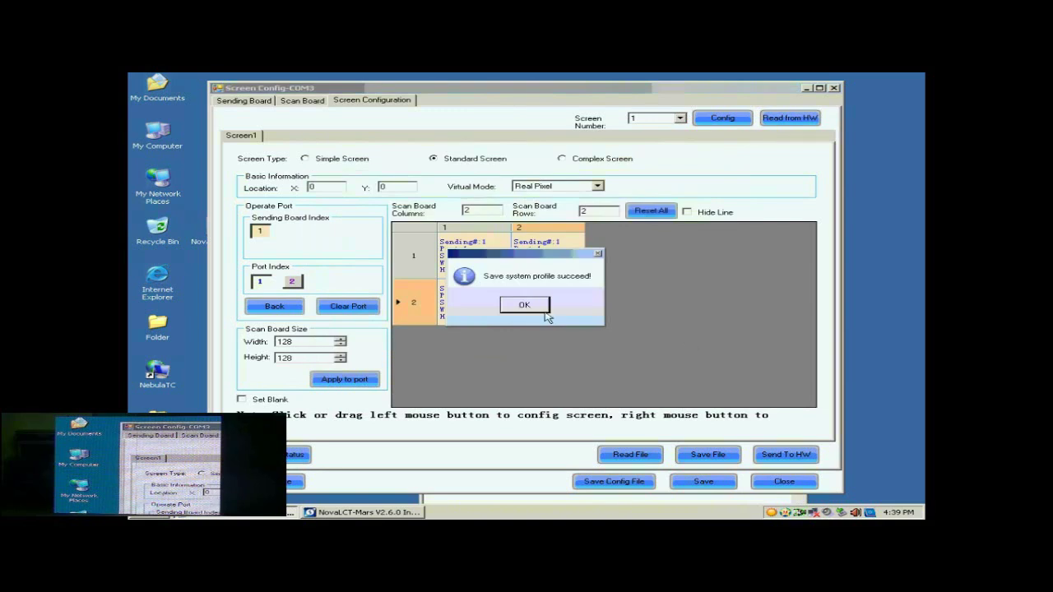
pyautogui.click(524, 306)
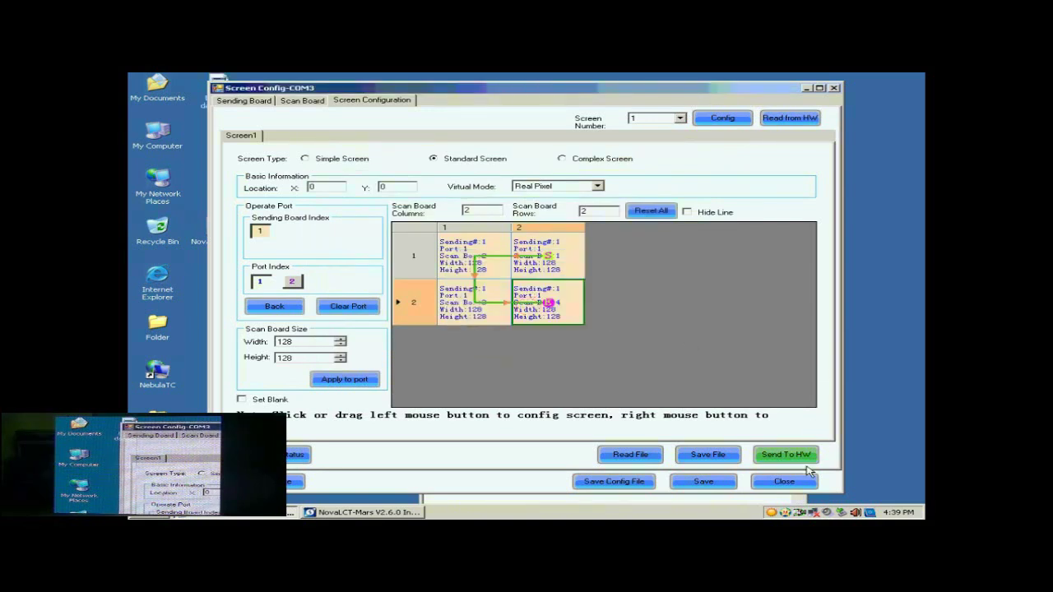
# Step: Reload the 'buckup data.scfg' profile and apply it to the screen
pyautogui.click(784, 482)
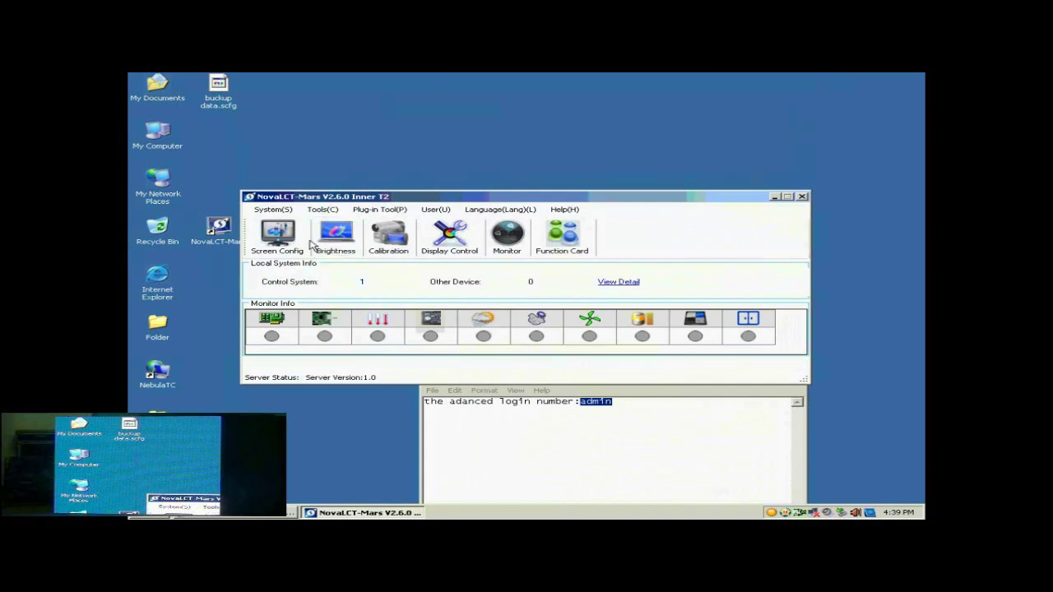
pyautogui.click(294, 239)
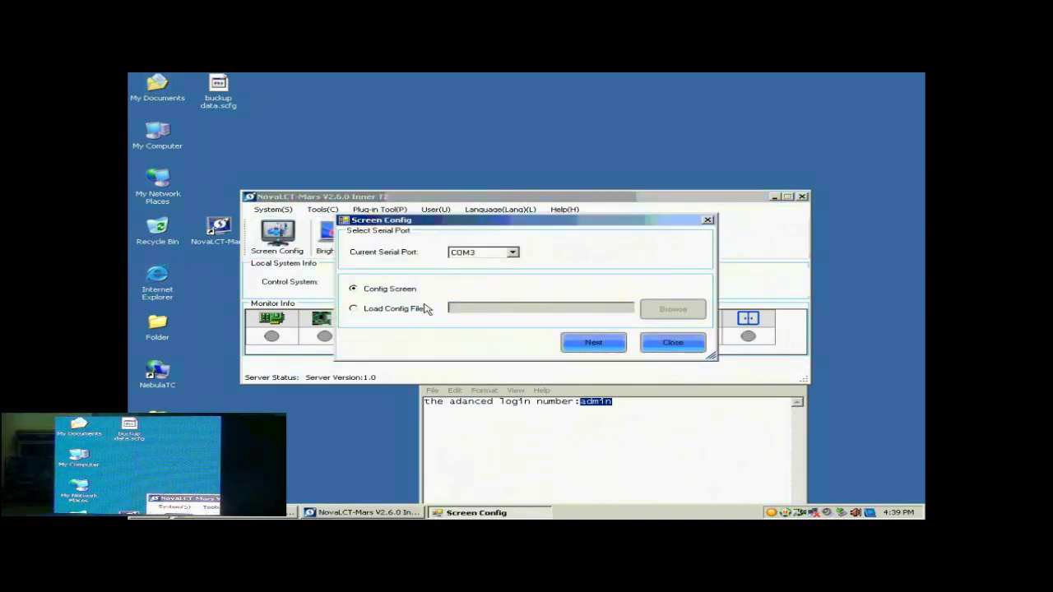
pyautogui.click(390, 311)
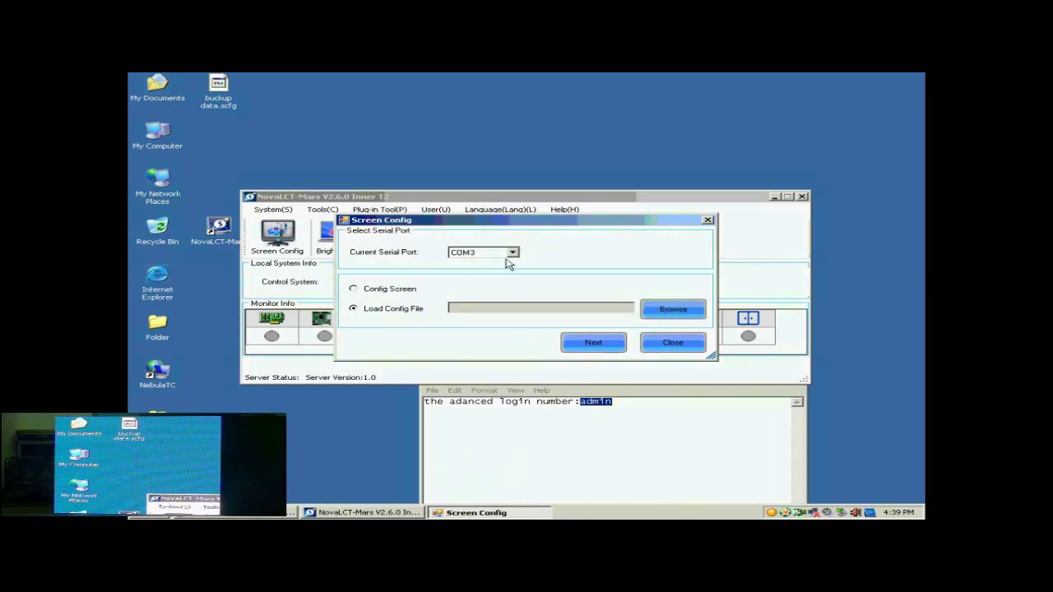
pyautogui.click(676, 311)
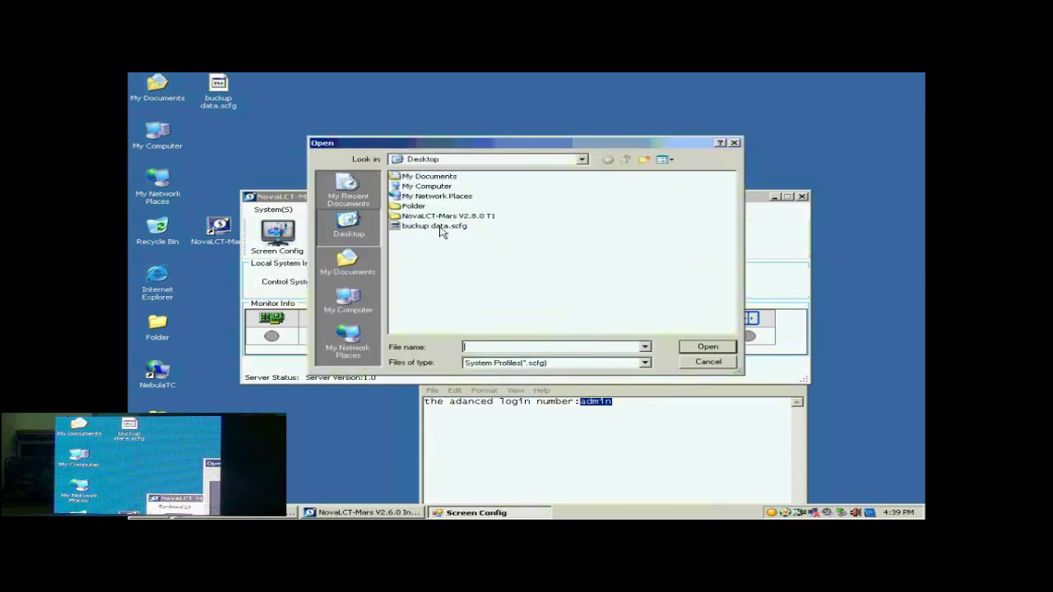
pyautogui.click(439, 227)
pyautogui.click(707, 346)
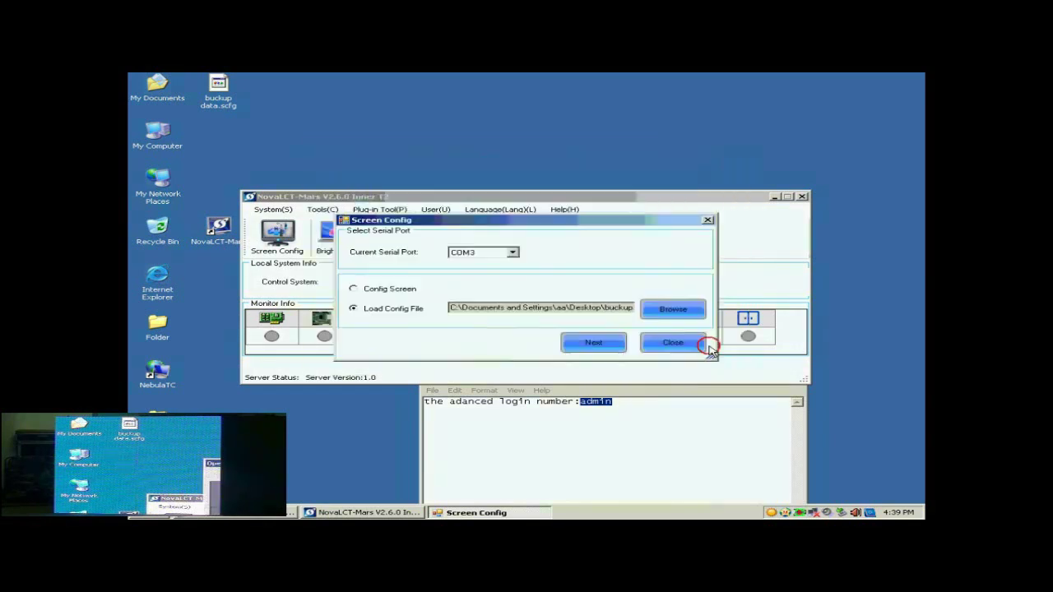
pyautogui.click(601, 344)
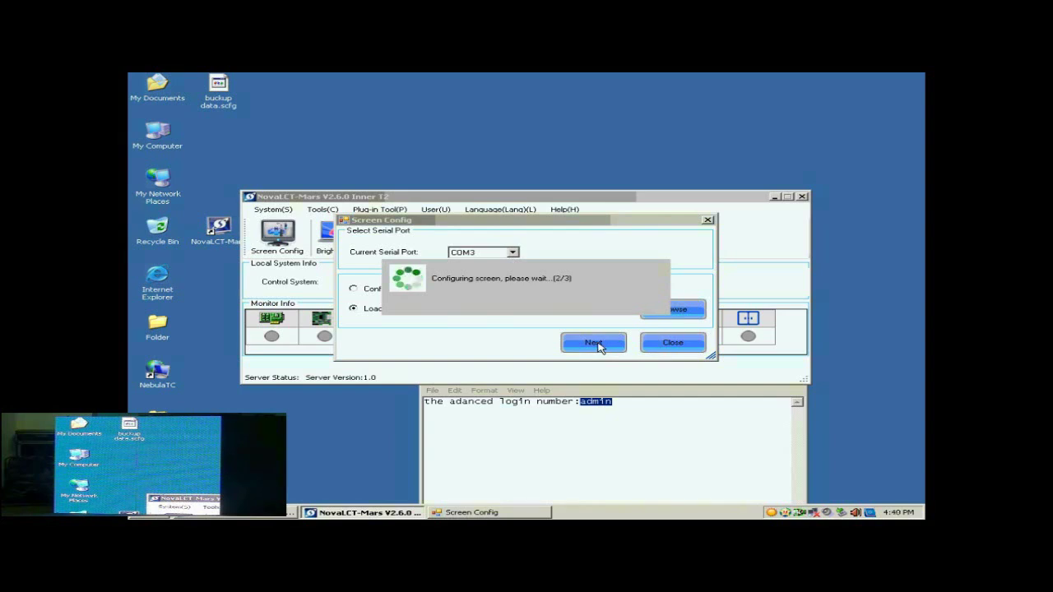
pyautogui.click(536, 305)
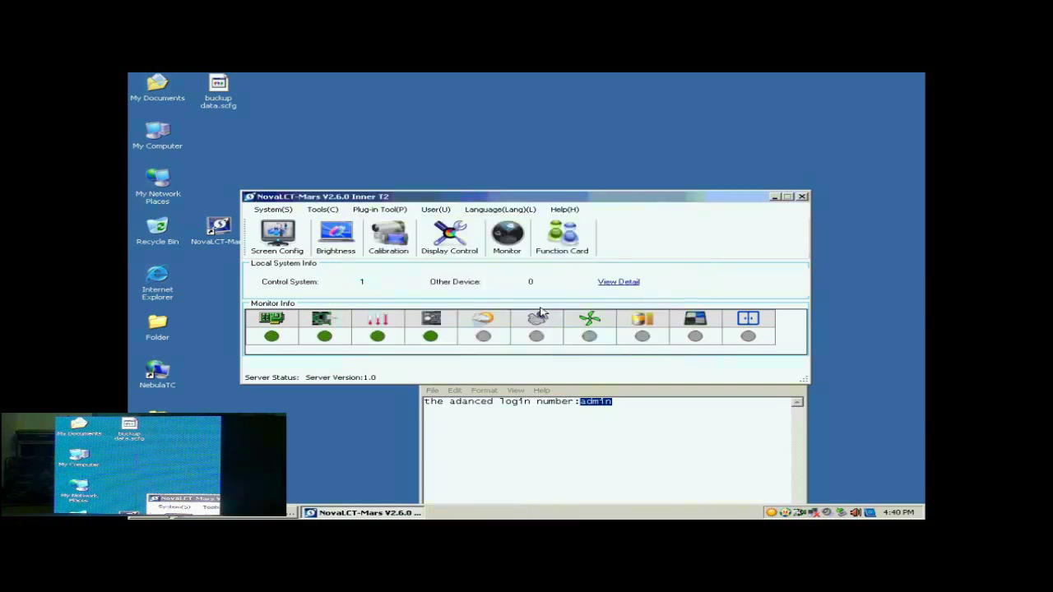